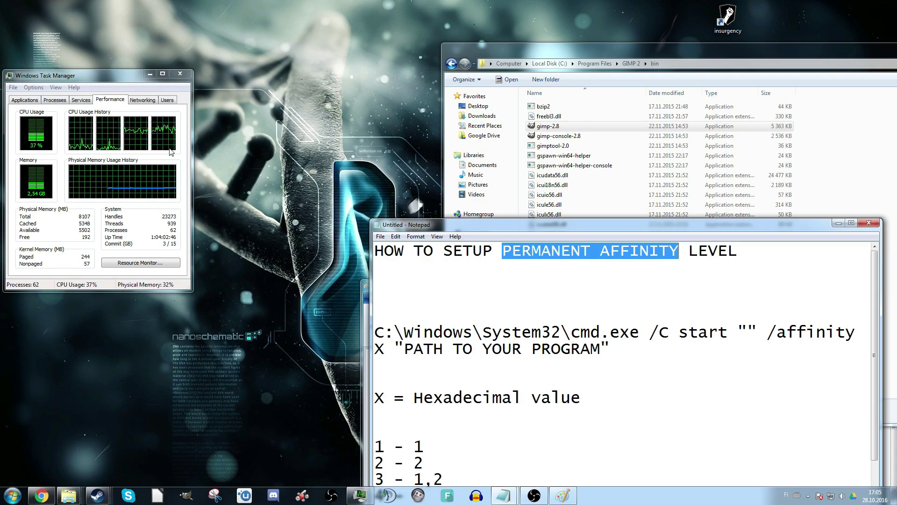
Create a desktop shortcut to gimp-2.8 from the GIMP 2 bin folder and move it to a free area of the desktop.
click(617, 44)
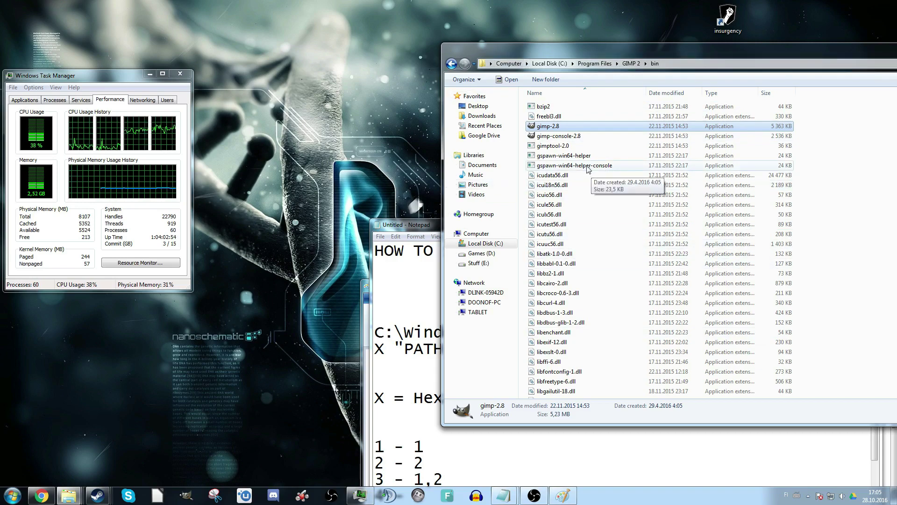
right_click(558, 127)
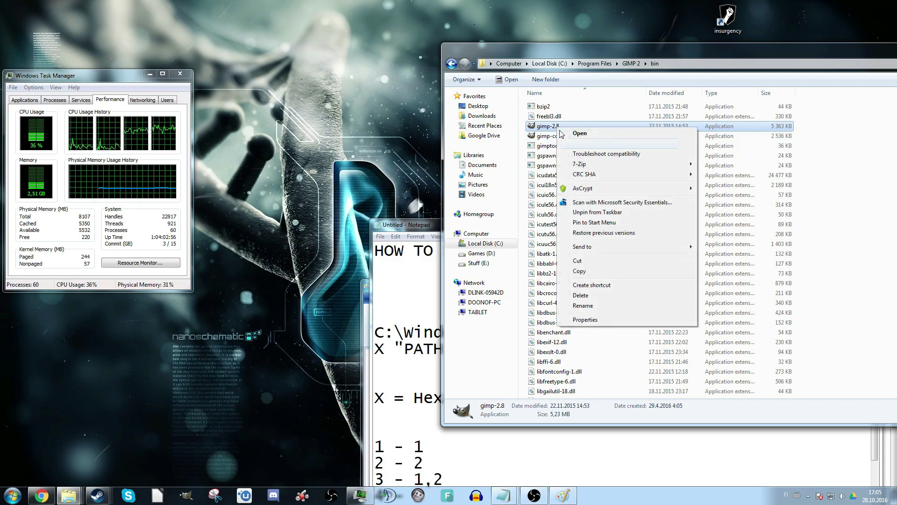
mouse_move(685, 248)
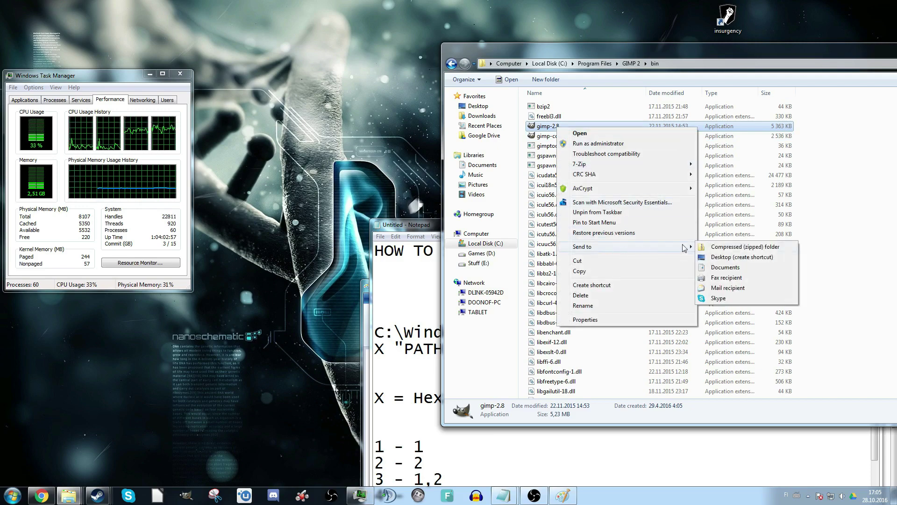
click(732, 257)
drag(24, 21, 304, 112)
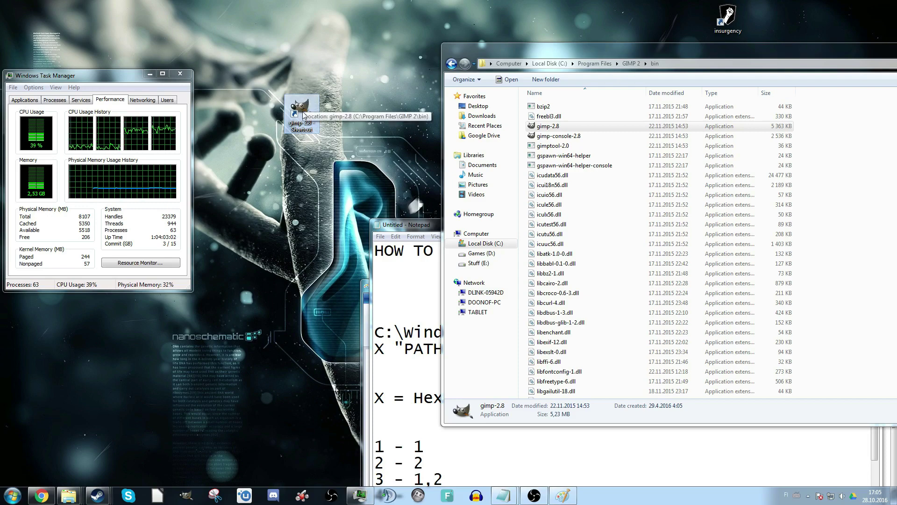
In the new shortcut's properties, replace the target with the notes' command C:\Windows\System32\cmd.exe /C start "" /affinity X "PATH TO YOUR PROGRAM".
right_click(302, 112)
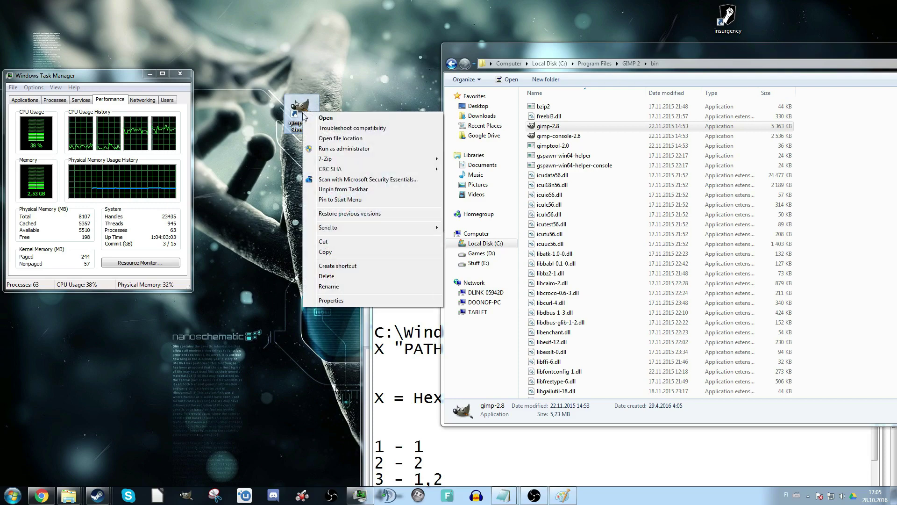
click(349, 300)
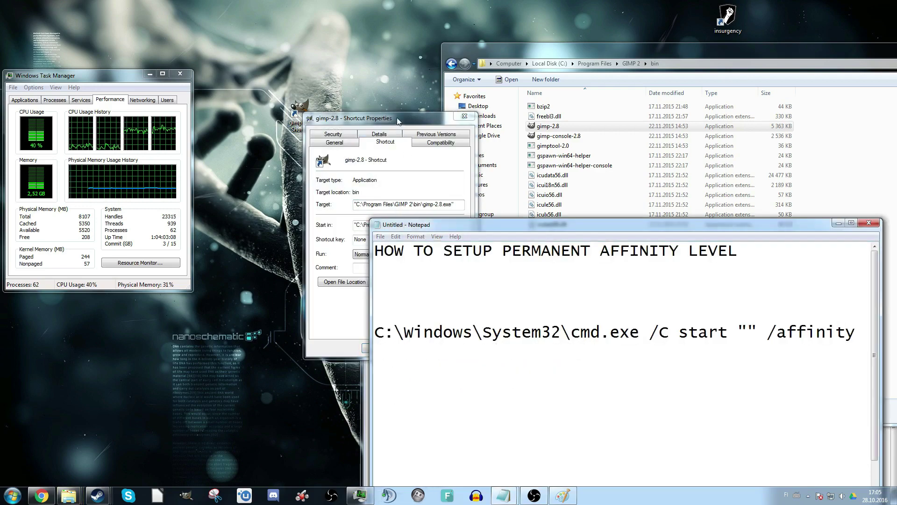
drag(395, 116, 254, 75)
drag(609, 350, 375, 326)
key(ctrl+c)
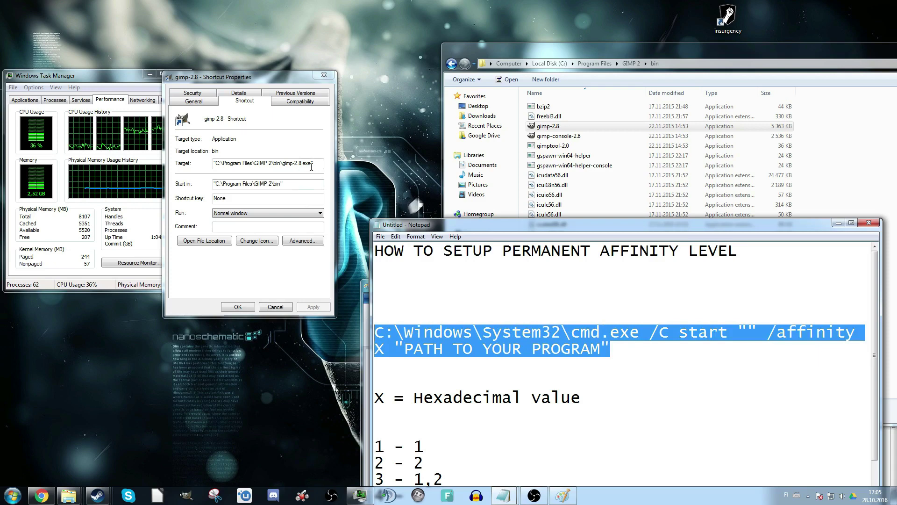
drag(313, 164, 214, 171)
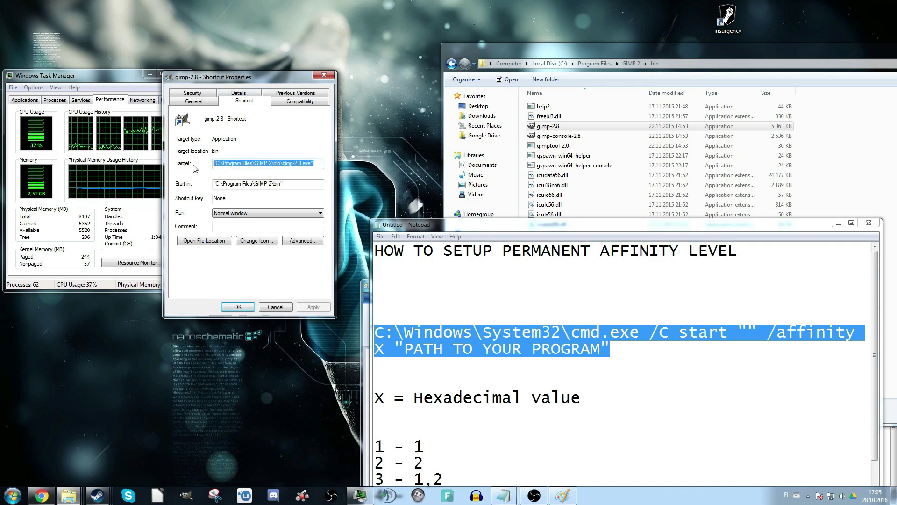
key(ctrl+v)
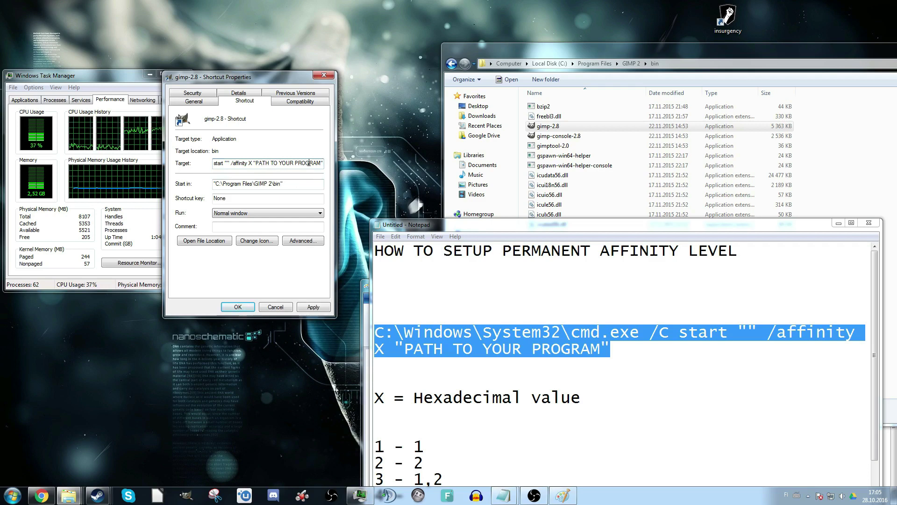
Replace "PATH TO YOUR PROGRAM" in the target with the Start in path "C:\Program Files\GIMP 2\bin, ending in a backslash instead of the closing quote.
key(Tab)
key(ctrl+c)
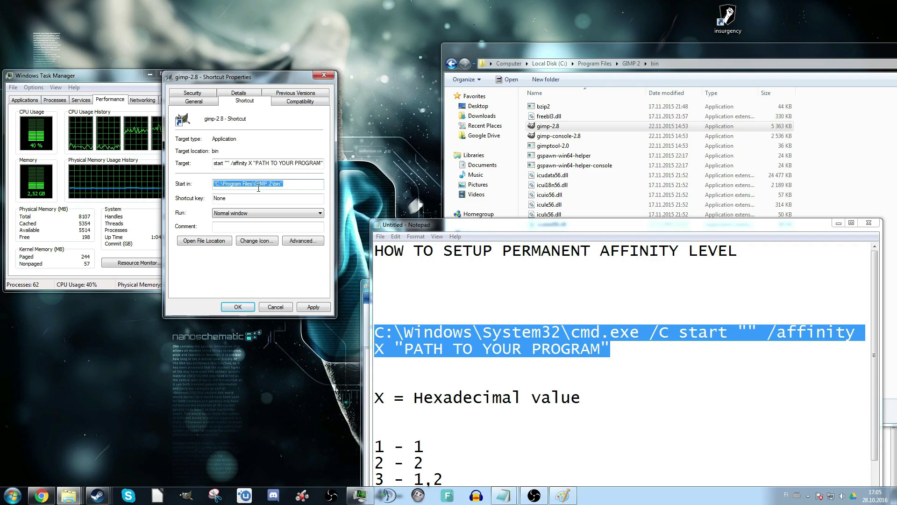
click(253, 164)
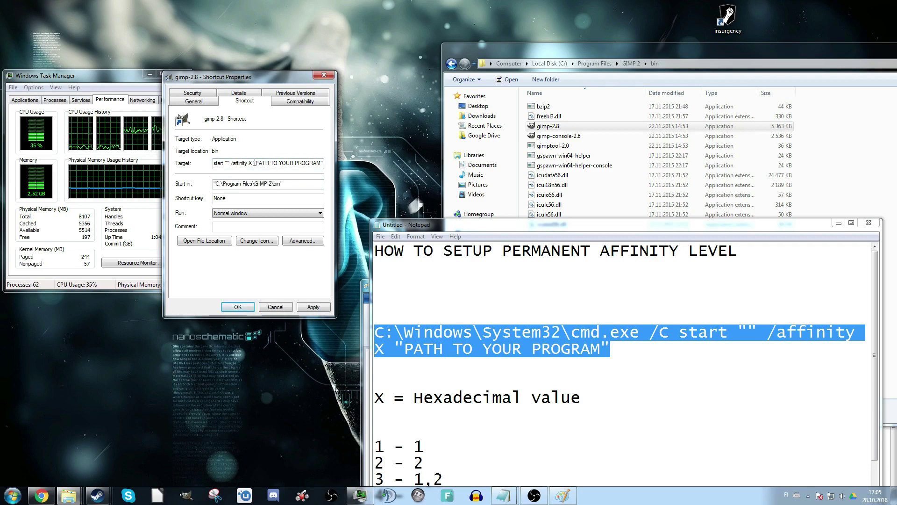
drag(253, 163, 329, 166)
key(ctrl+v)
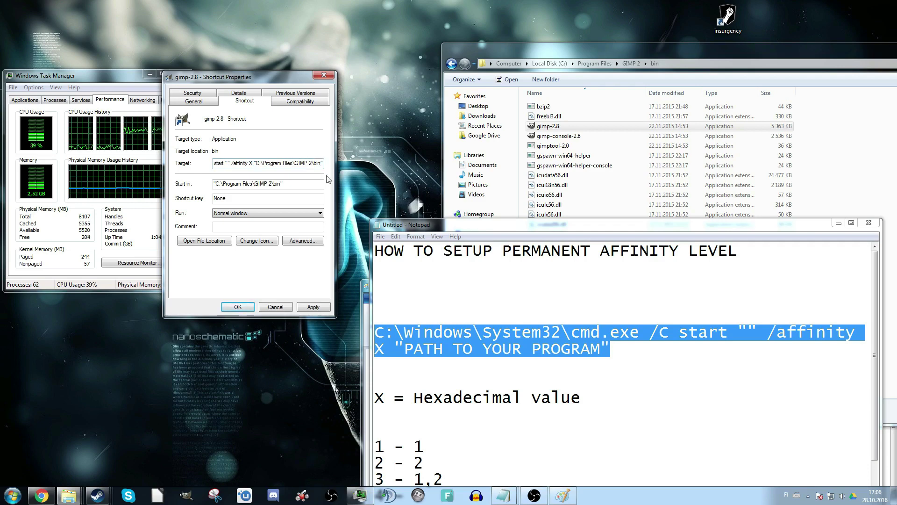
text(\)
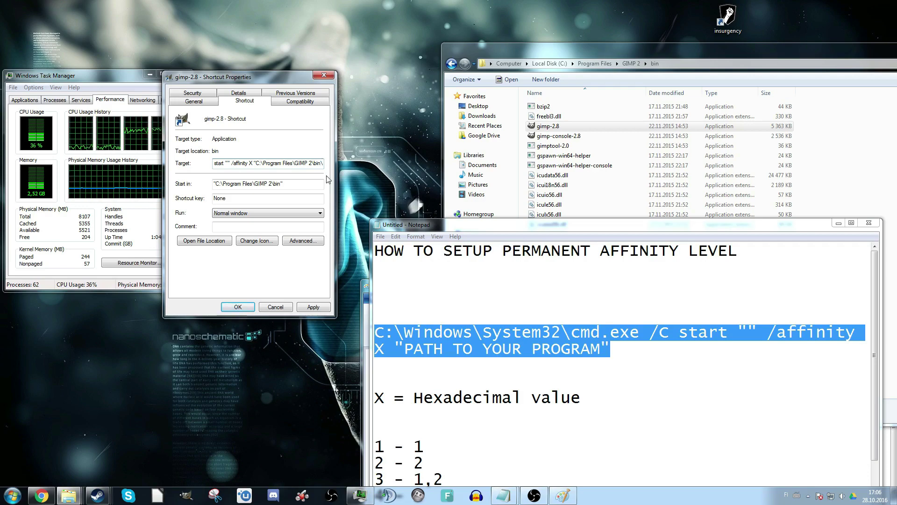
Copy the name of the gimp-2.8 program file and complete the shortcut's target path with gimp-2.8.exe and a closing quote.
click(554, 126)
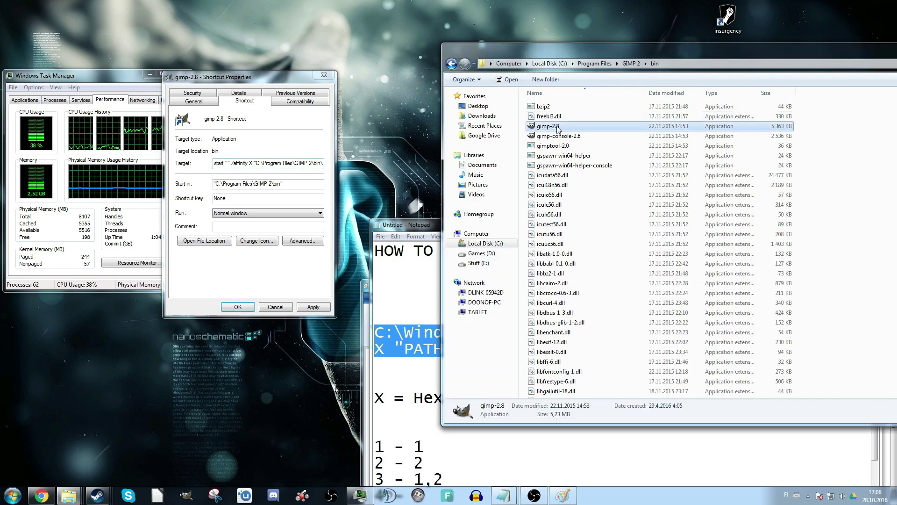
click(560, 129)
key(ctrl+c)
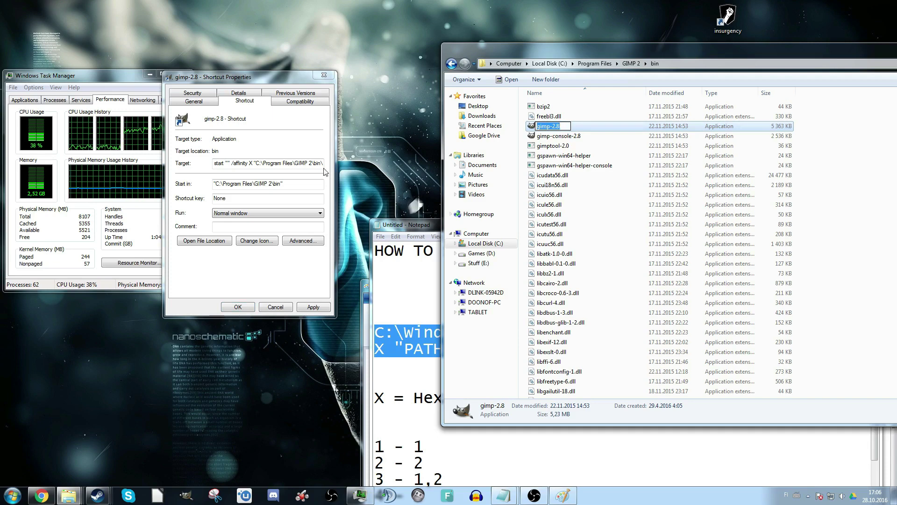
click(321, 163)
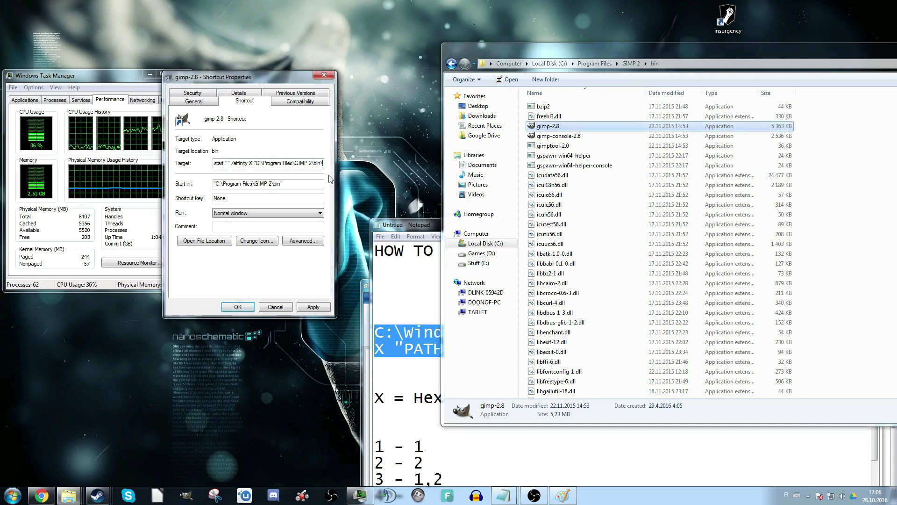
key(ctrl+v)
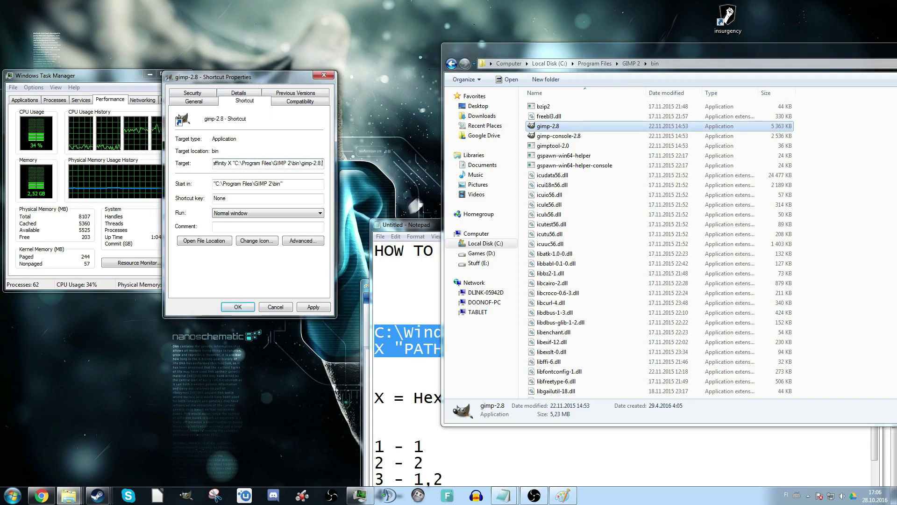
text(.exe)
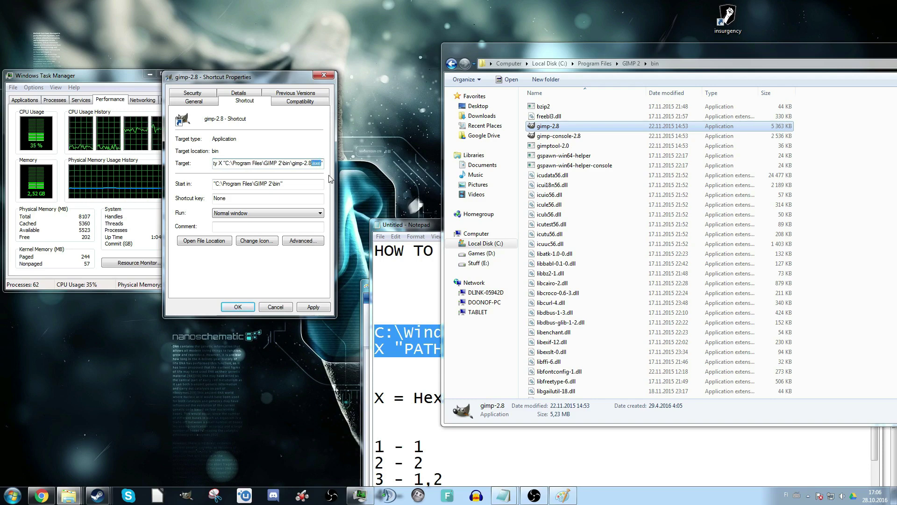
Locate the X placeholder in the target, highlight the note on its hexadecimal value, and check the CPU core graphs in Task Manager.
click(228, 162)
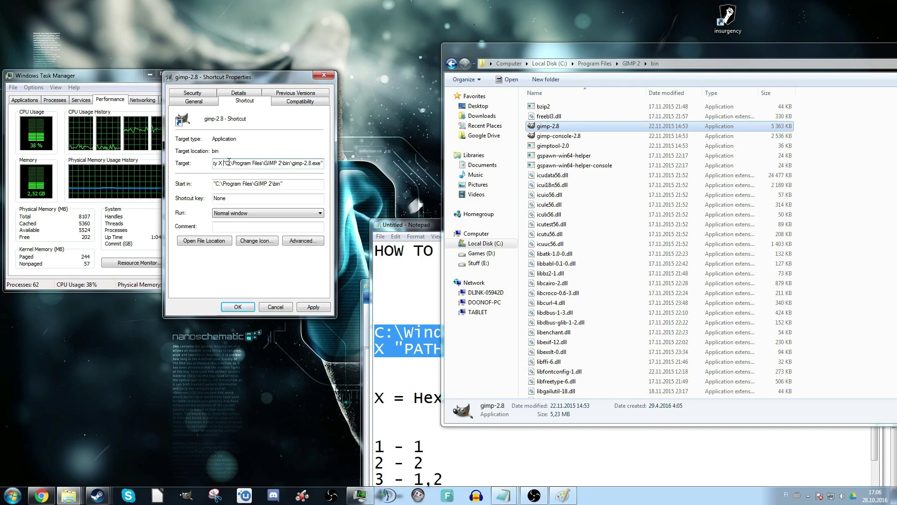
key(Left)
key(Left)
key(Left)
key(Right)
key(Right)
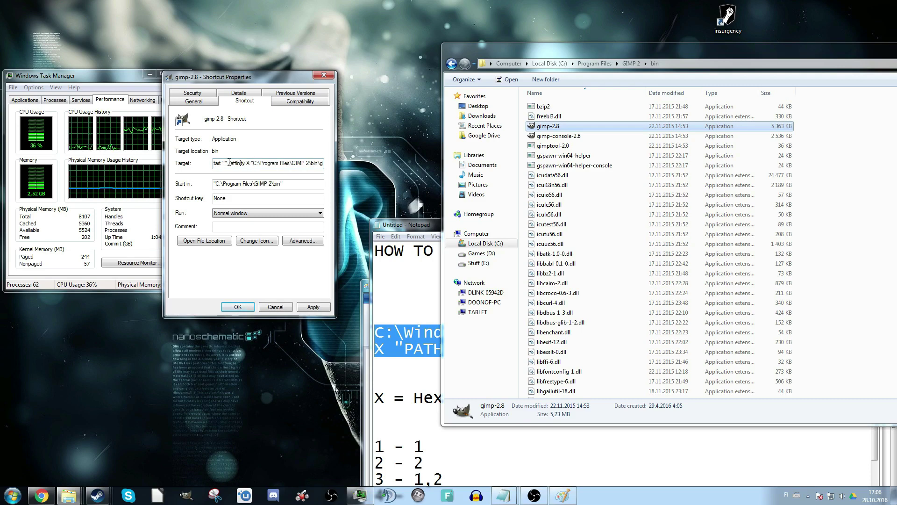
double_click(249, 163)
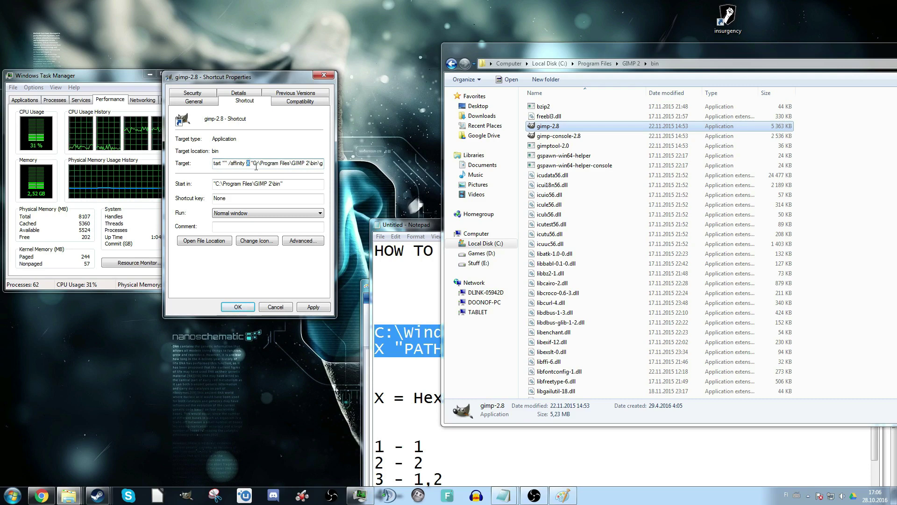
click(416, 231)
drag(608, 400, 420, 384)
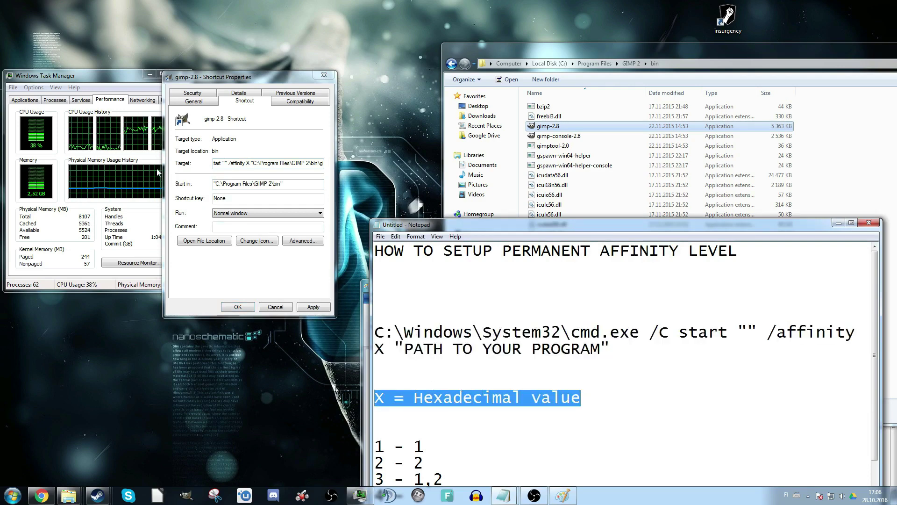
click(112, 122)
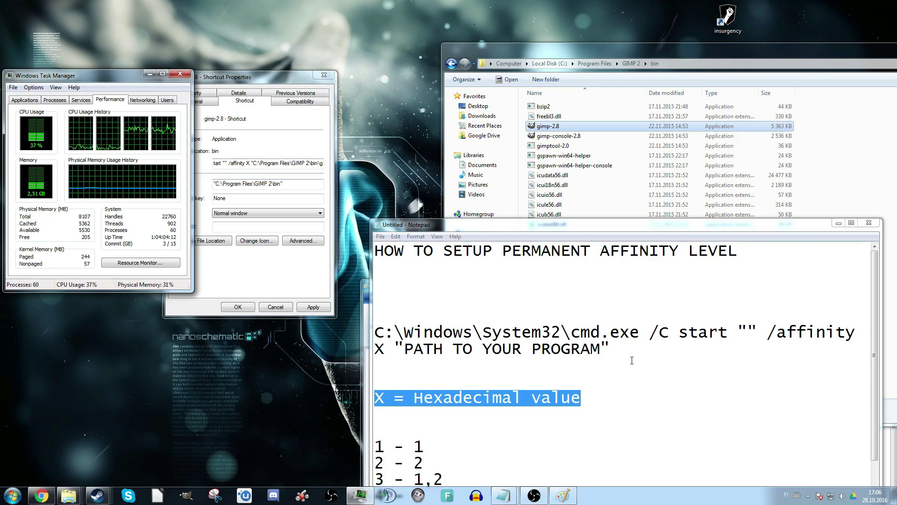
Switch to Paint, move its window higher, and draw four black boxes in a row to represent the CPU cores.
mouse_move(570, 499)
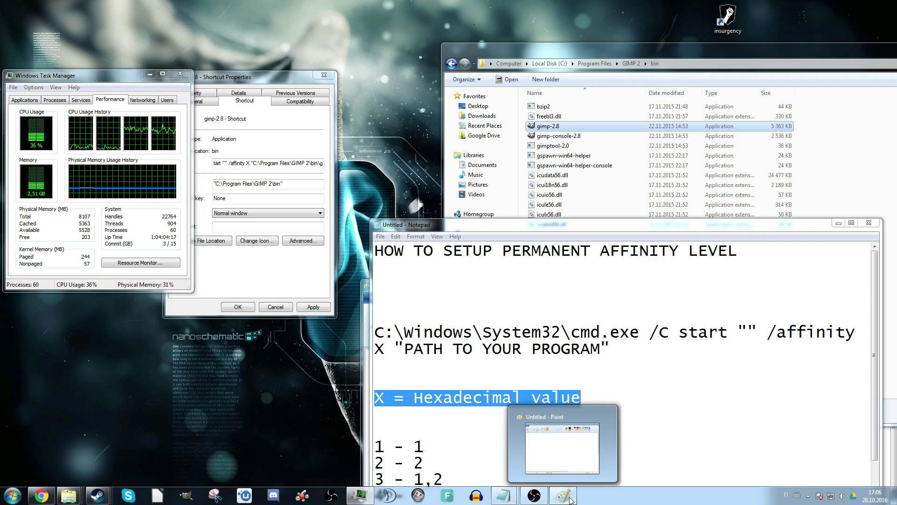
click(570, 499)
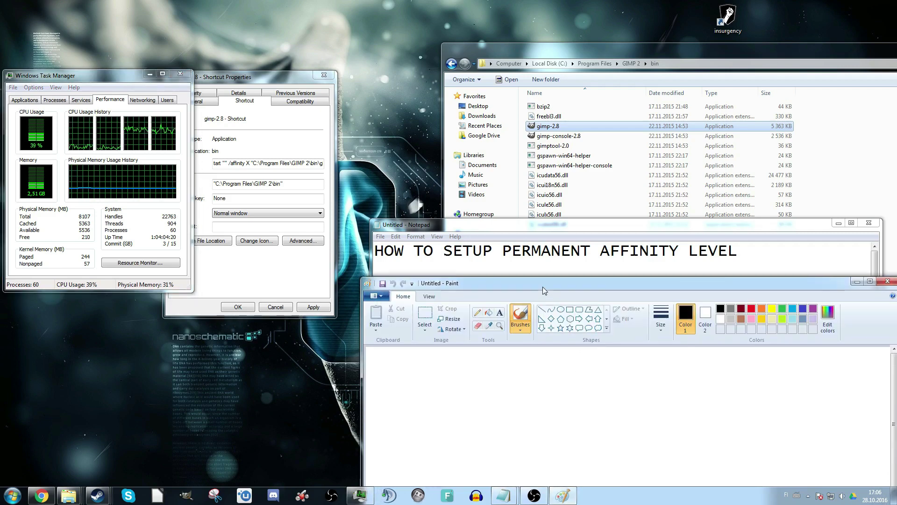
drag(543, 287, 542, 170)
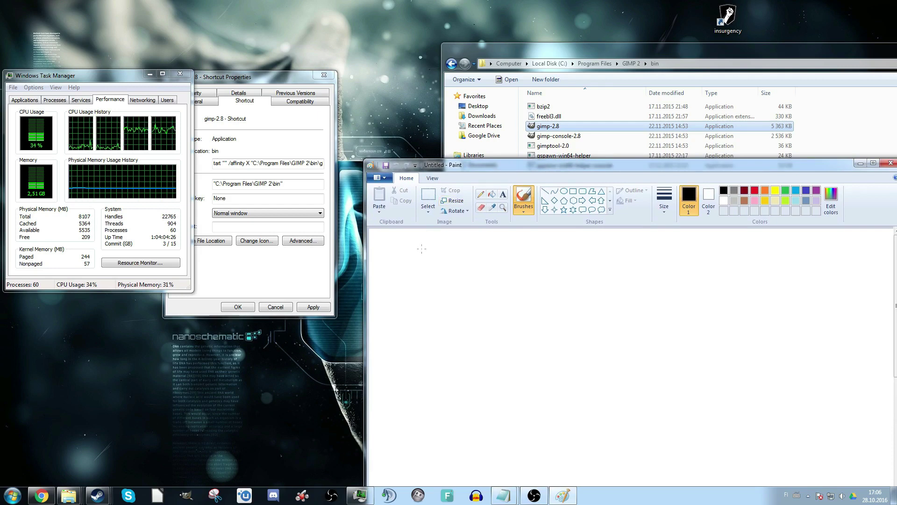
mouse_move(396, 250)
mouse_down()
mouse_move(395, 292)
mouse_move(433, 294)
mouse_move(448, 264)
mouse_move(404, 248)
mouse_up()
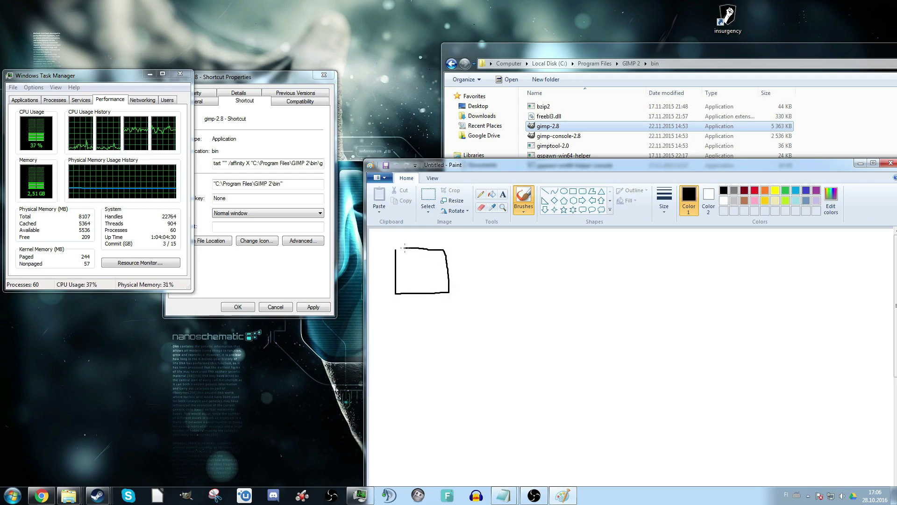
mouse_move(484, 248)
mouse_down()
mouse_move(489, 283)
mouse_move(515, 245)
mouse_move(486, 244)
mouse_up()
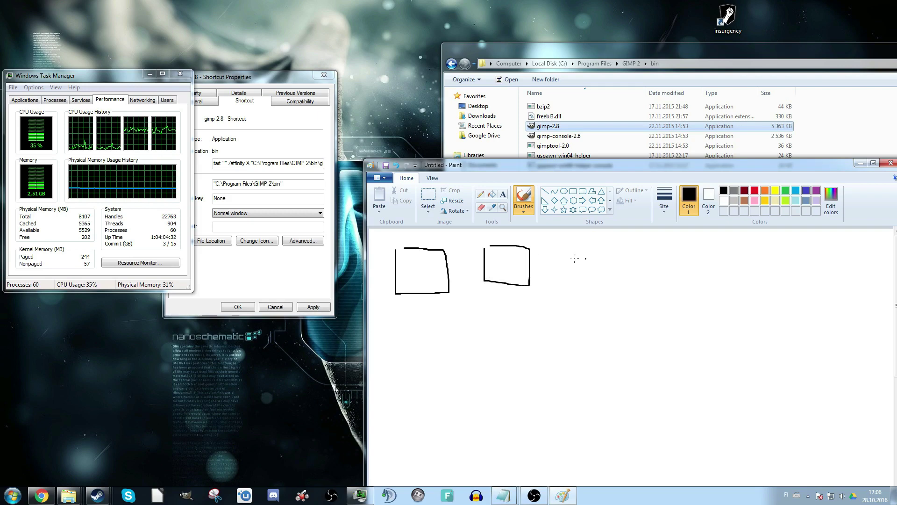
mouse_move(567, 250)
mouse_down()
mouse_move(567, 293)
mouse_move(575, 248)
mouse_up()
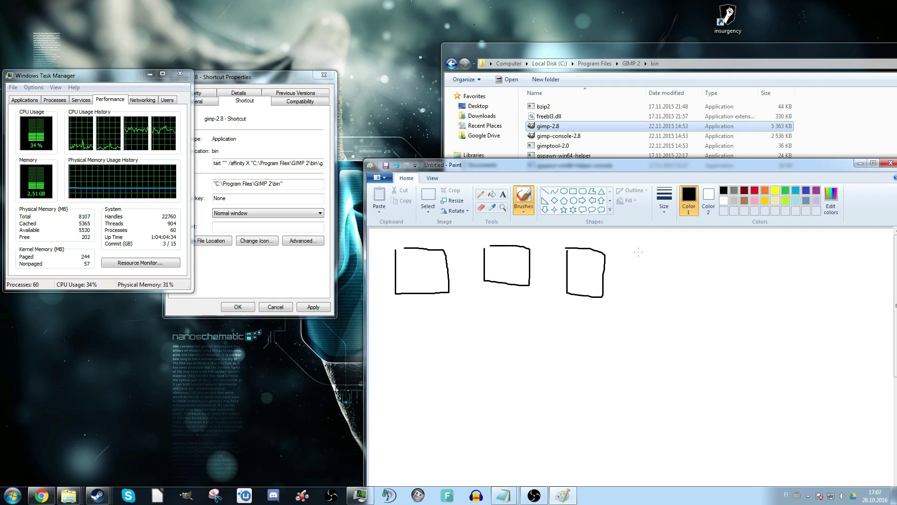
mouse_move(638, 253)
mouse_down()
mouse_move(675, 250)
mouse_move(631, 252)
mouse_up()
Number the four boxes 4, 3, 2 and 1 from left to right in blue.
click(795, 191)
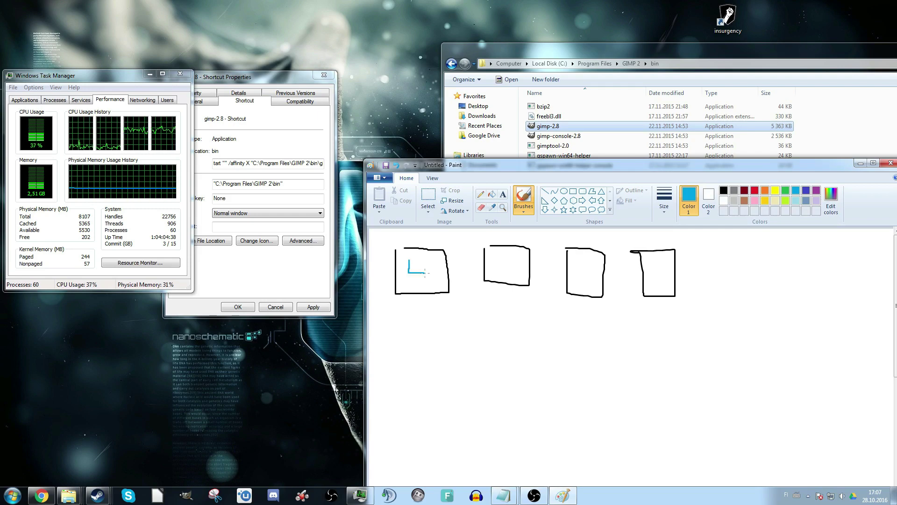
drag(422, 265, 422, 286)
mouse_move(499, 255)
mouse_down()
mouse_move(510, 273)
mouse_move(497, 270)
mouse_up()
drag(582, 265, 594, 282)
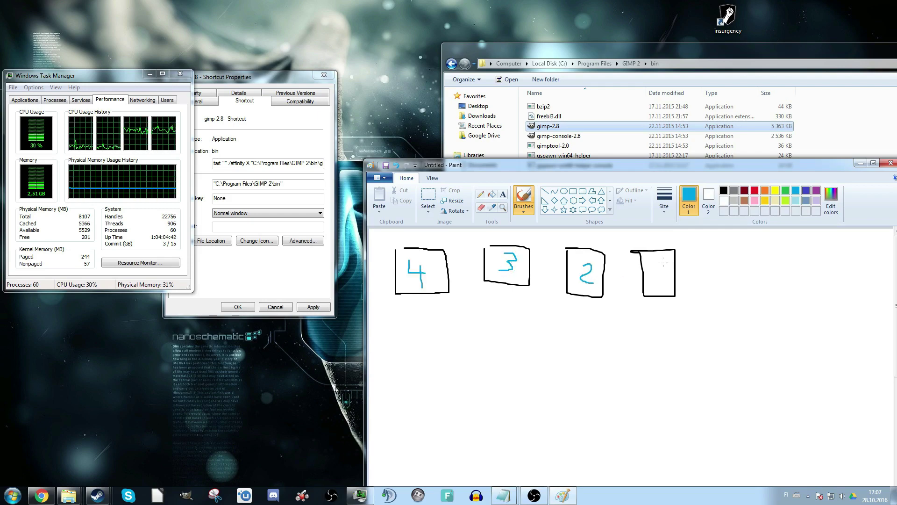
drag(663, 262, 663, 285)
Draw a small red circle above boxes 4 and 2 and a red 1 below each of them.
click(756, 190)
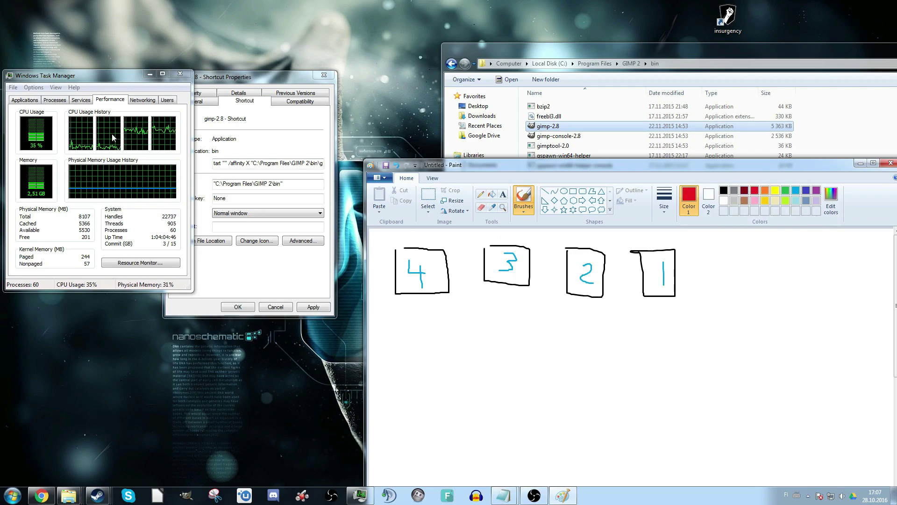
drag(411, 232, 425, 241)
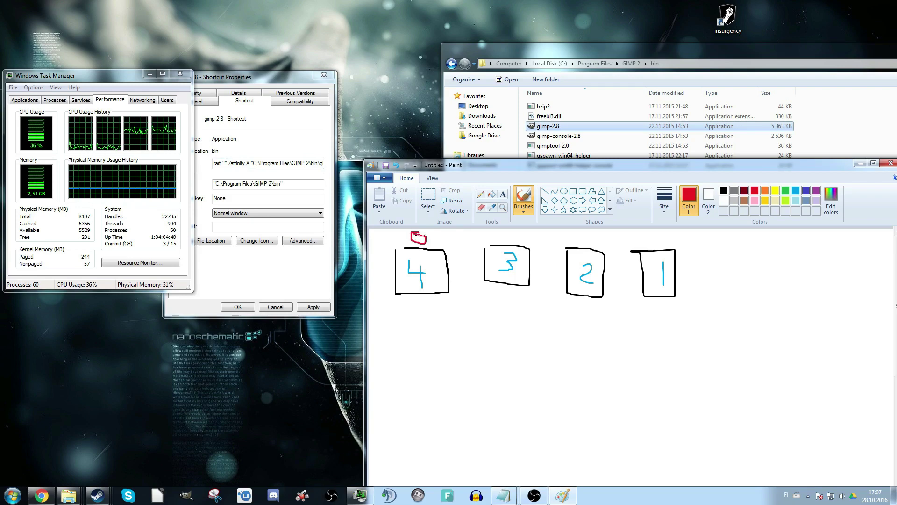
drag(585, 235, 587, 243)
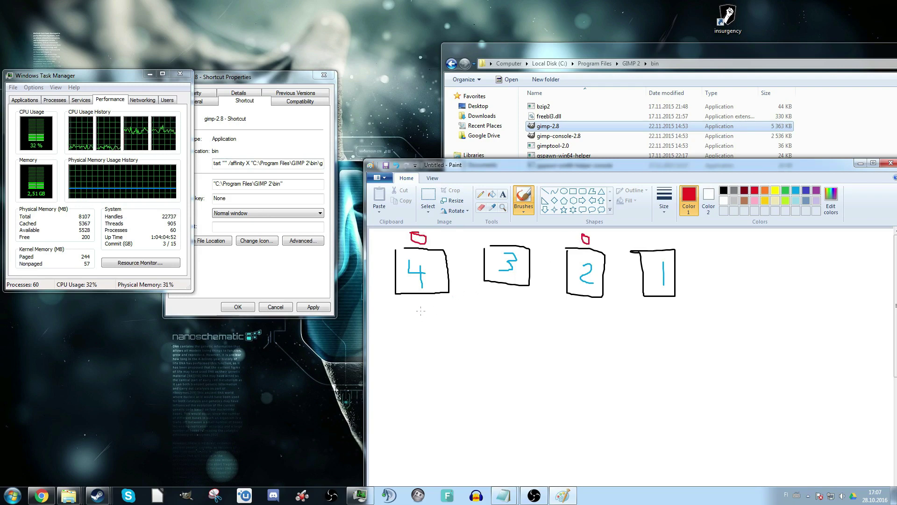
drag(420, 311, 419, 338)
drag(593, 309, 591, 337)
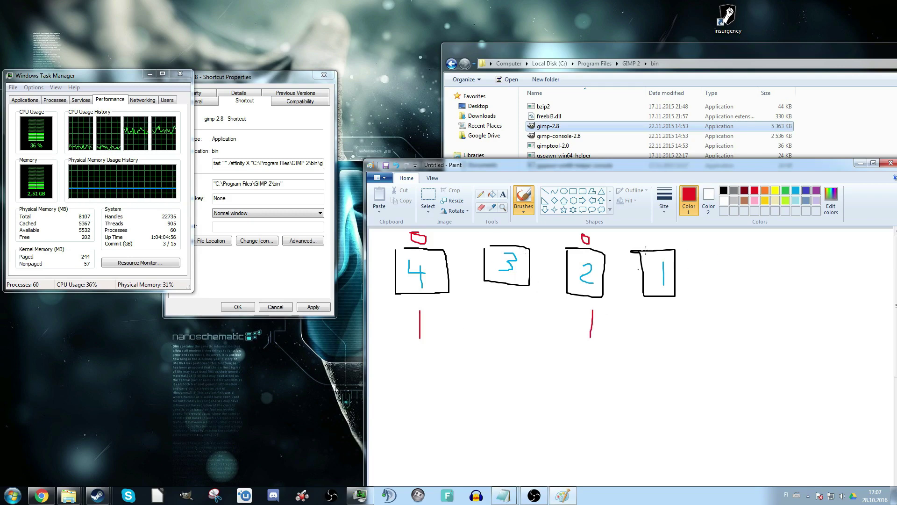
Draw a red 0 below boxes 3 and 1 to complete the binary row under the cores.
mouse_move(489, 323)
mouse_down()
mouse_move(499, 312)
mouse_move(489, 324)
mouse_up()
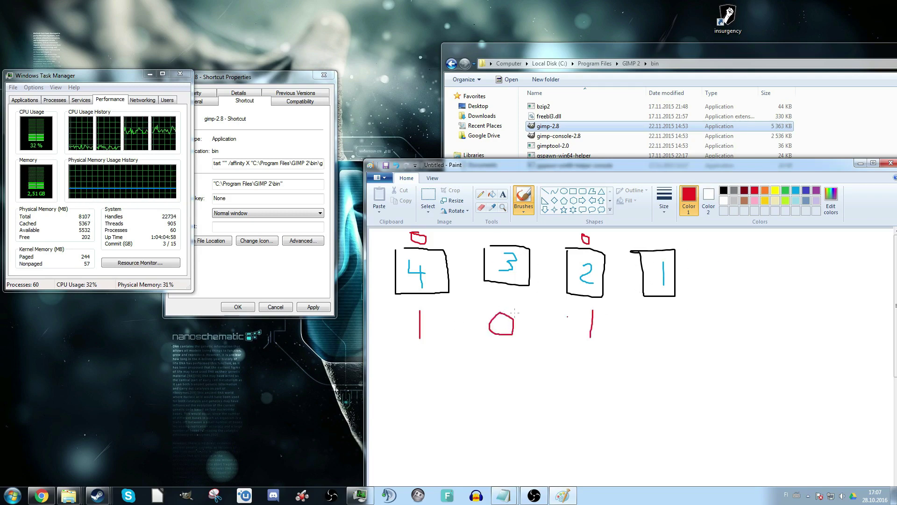
drag(674, 320, 678, 322)
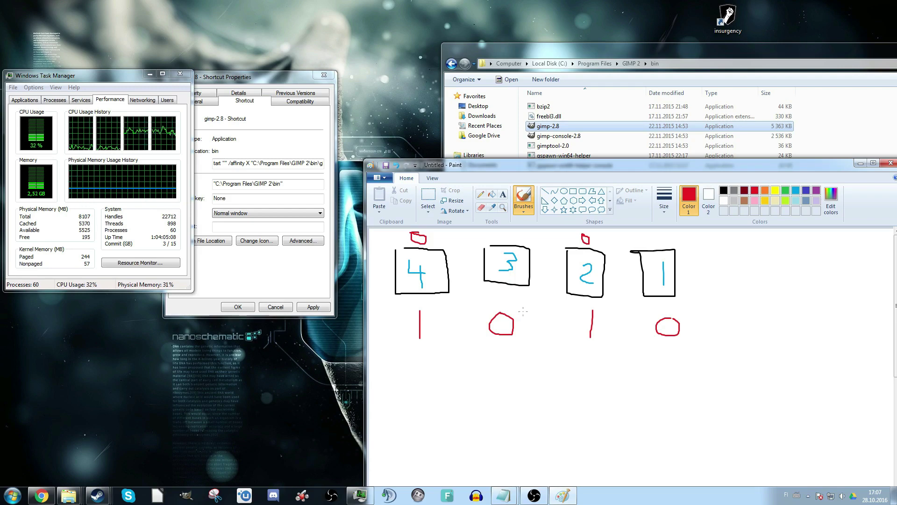
Switch to Chrome, search Google for "binary to hexadecimal converter" and open the Binary to Hexadecimal Converter page on binaryhexconverter.com.
click(47, 496)
click(142, 60)
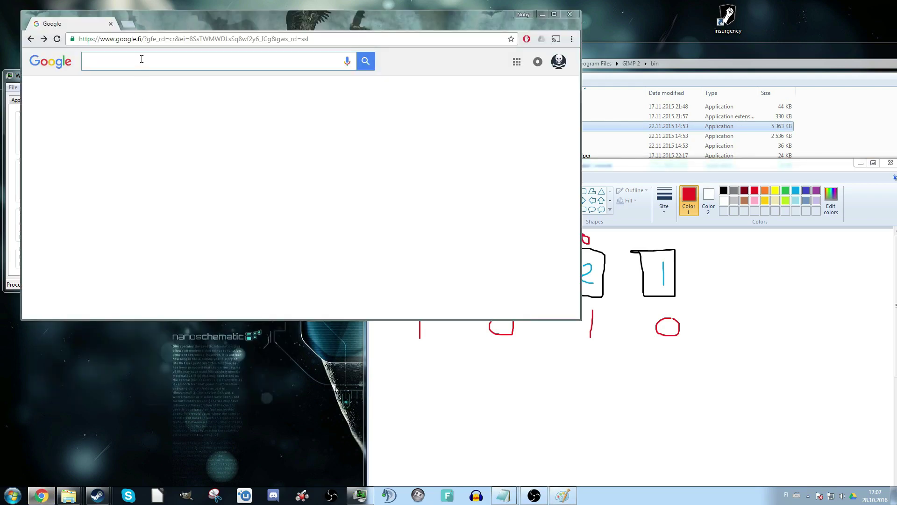
text(bina)
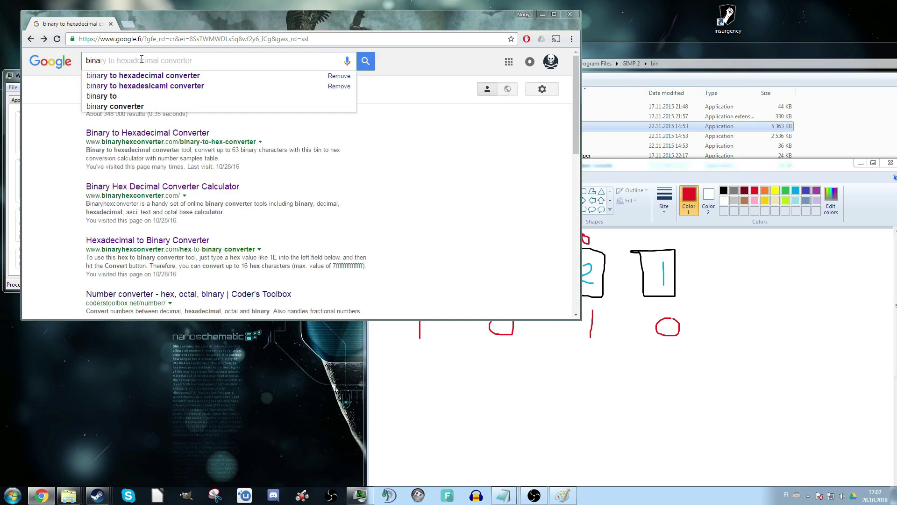
key(Down)
key(Return)
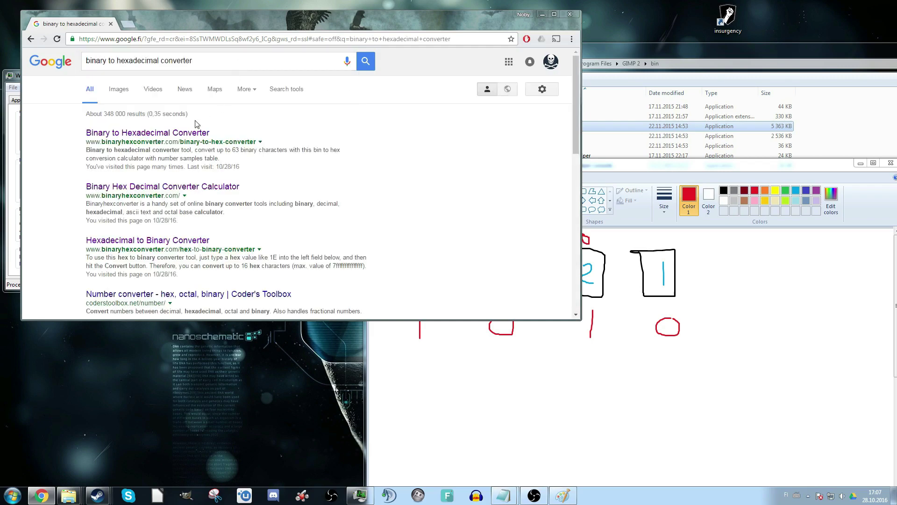
click(184, 132)
Move the Paint window lower to clear the view and convert the binary value 1010 to hexadecimal.
click(203, 180)
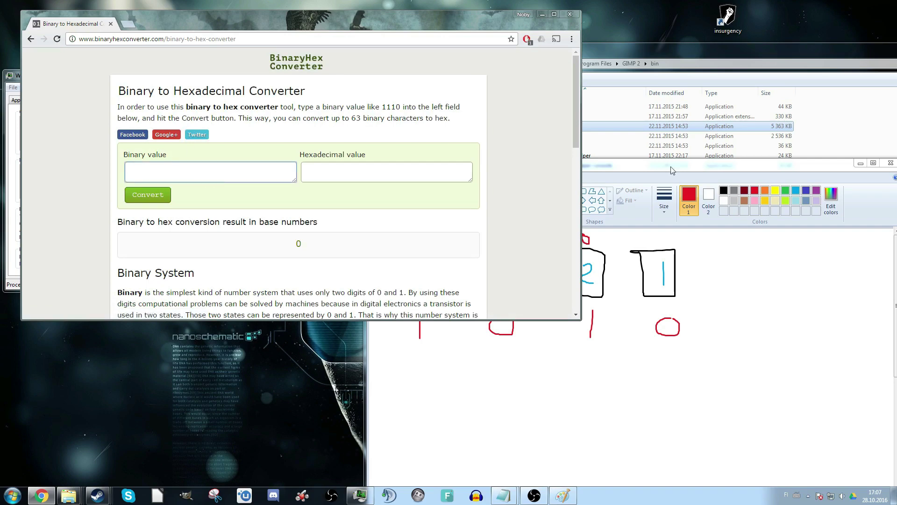
drag(674, 170, 673, 223)
click(189, 170)
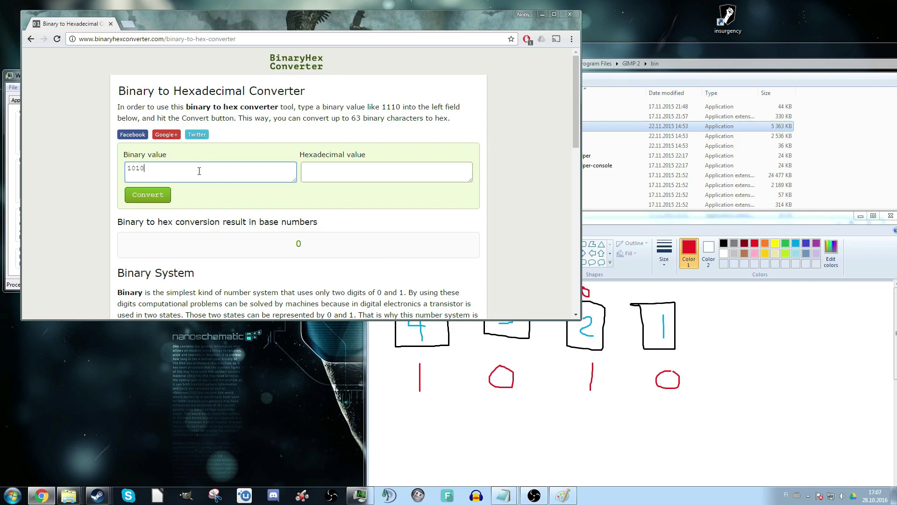
click(140, 191)
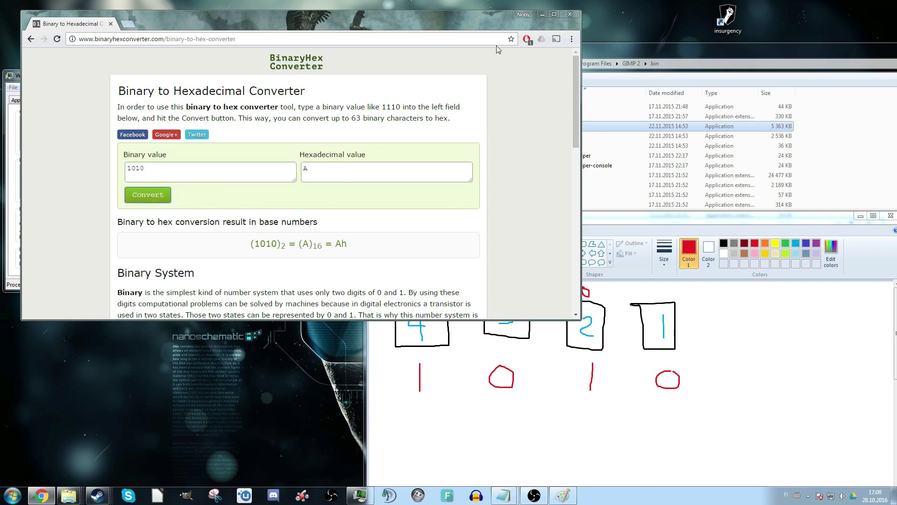
Minimize Chrome, replace the X after /affinity in the shortcut's target with A, and save the shortcut properties.
click(543, 14)
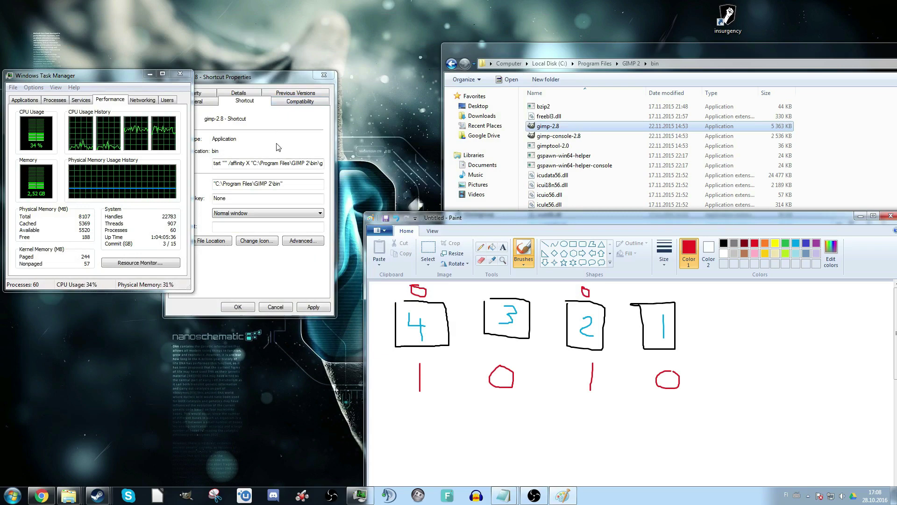
double_click(248, 163)
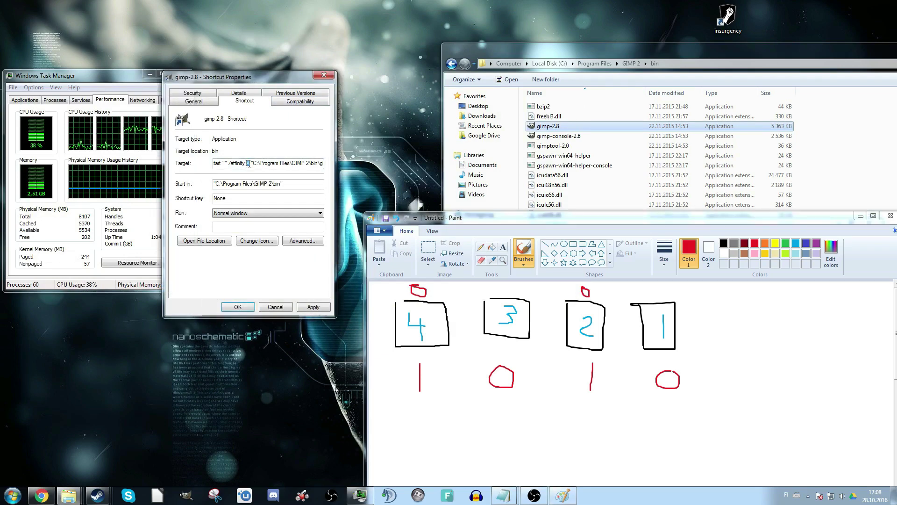
text(A)
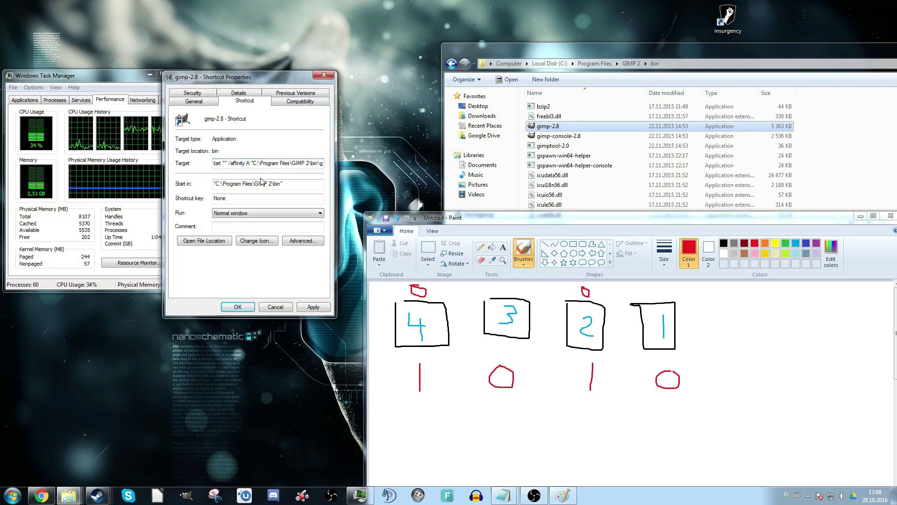
click(248, 307)
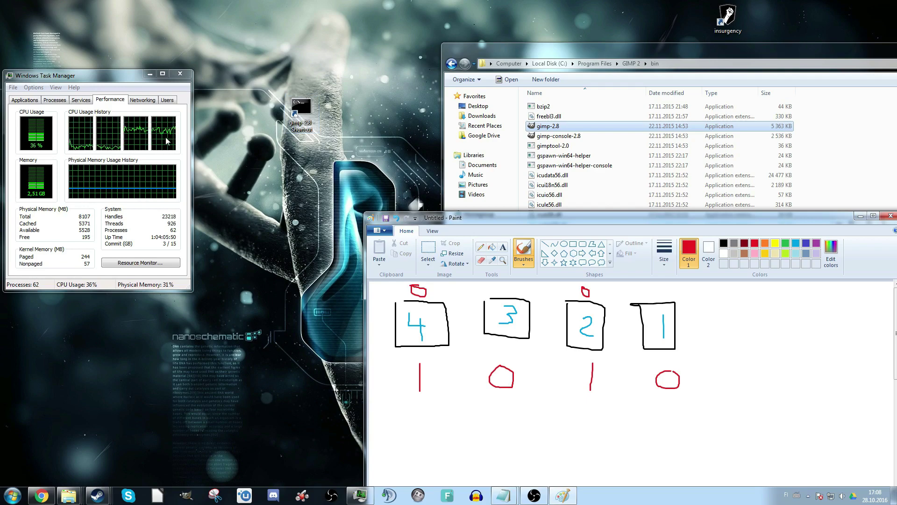
Launch GIMP from the desktop shortcut and check the processor affinity of gimp-2.8.exe in Task Manager.
double_click(299, 108)
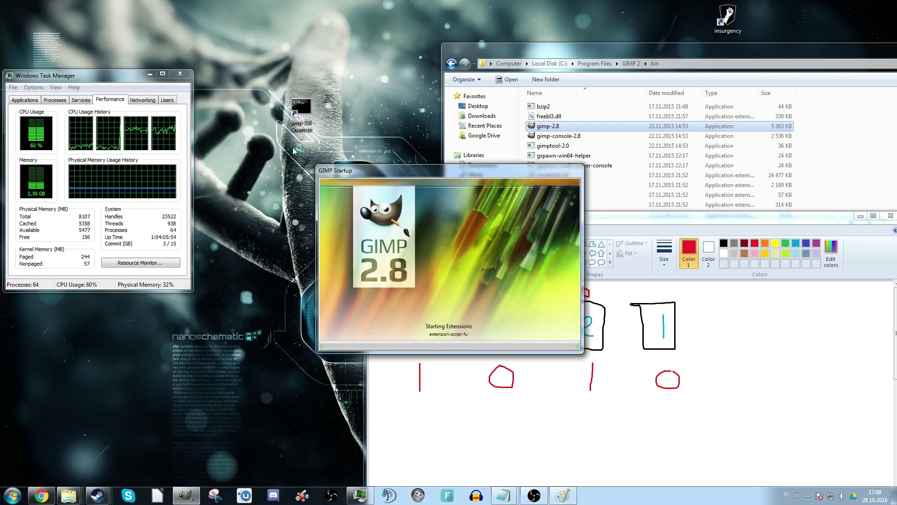
click(61, 101)
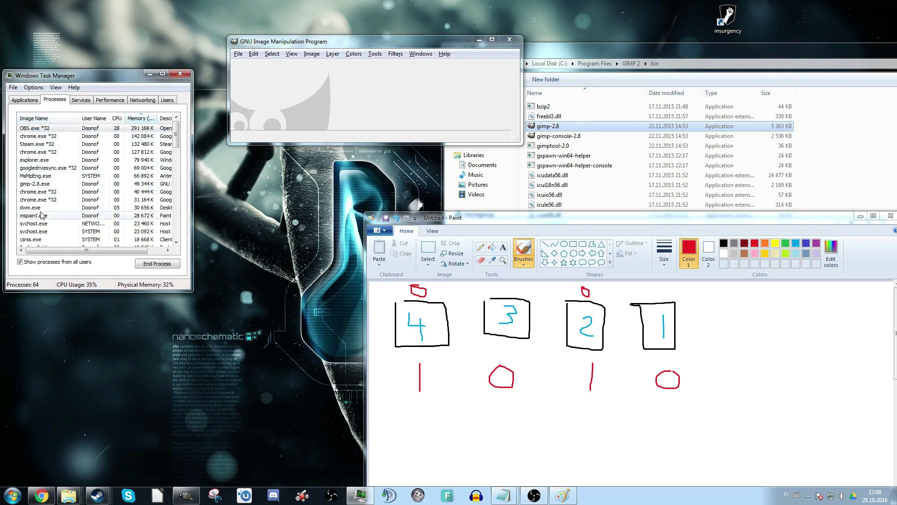
right_click(49, 184)
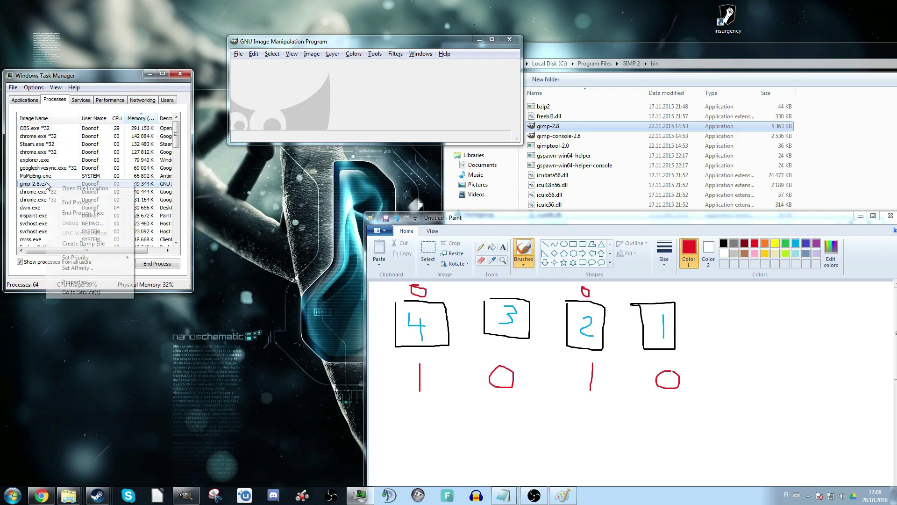
click(81, 273)
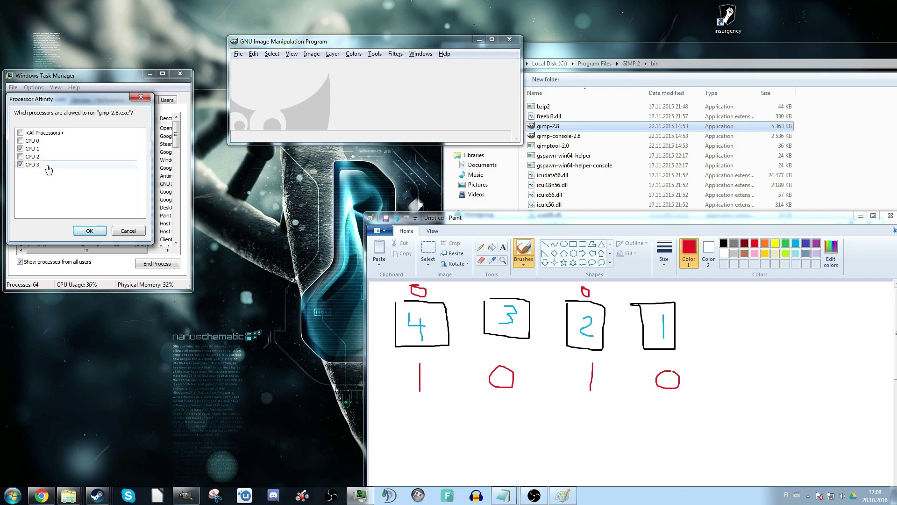
click(127, 231)
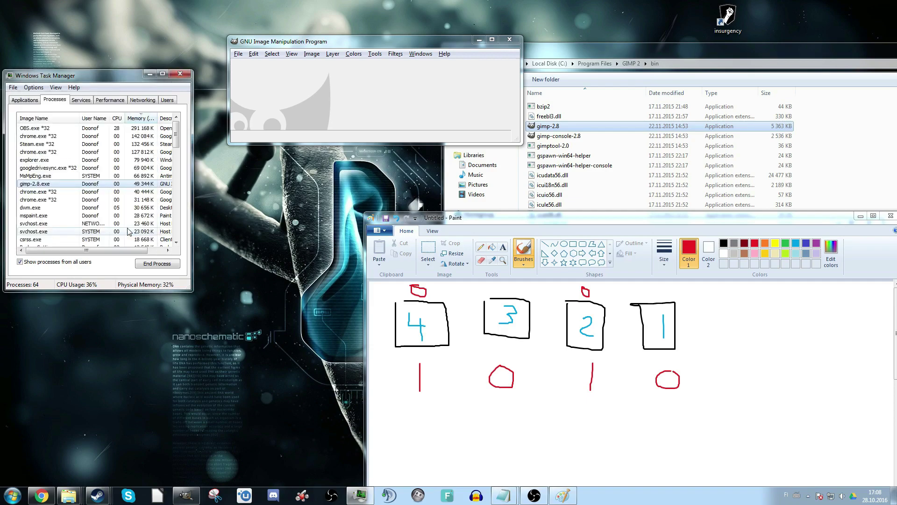
Return Task Manager to the CPU usage graphs and close GIMP.
click(110, 101)
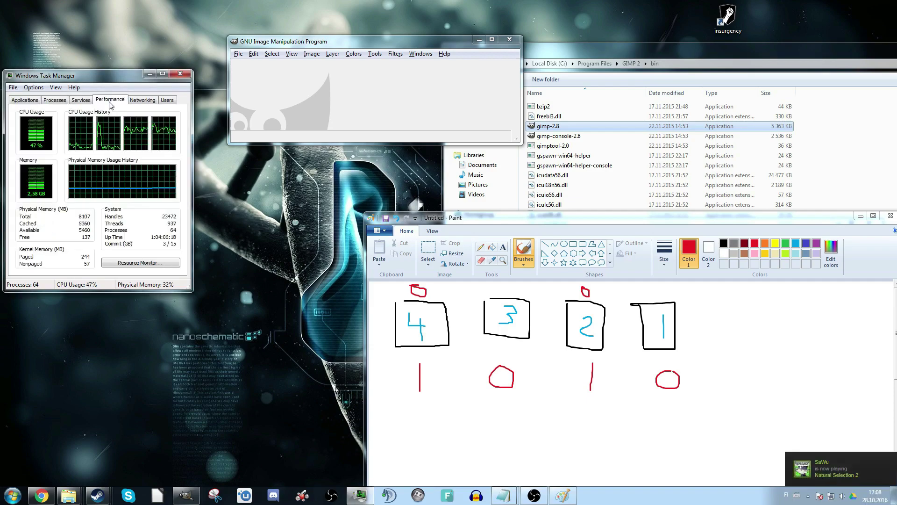
click(504, 44)
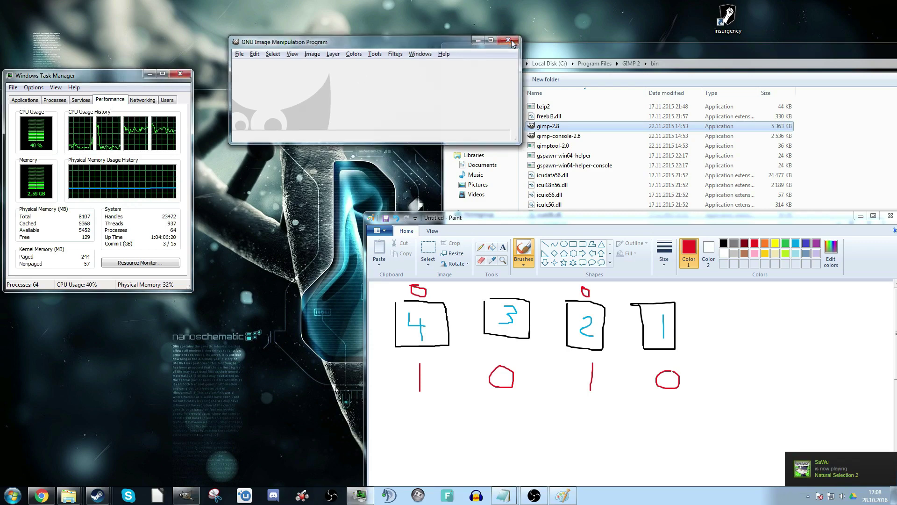
drag(255, 68, 337, 167)
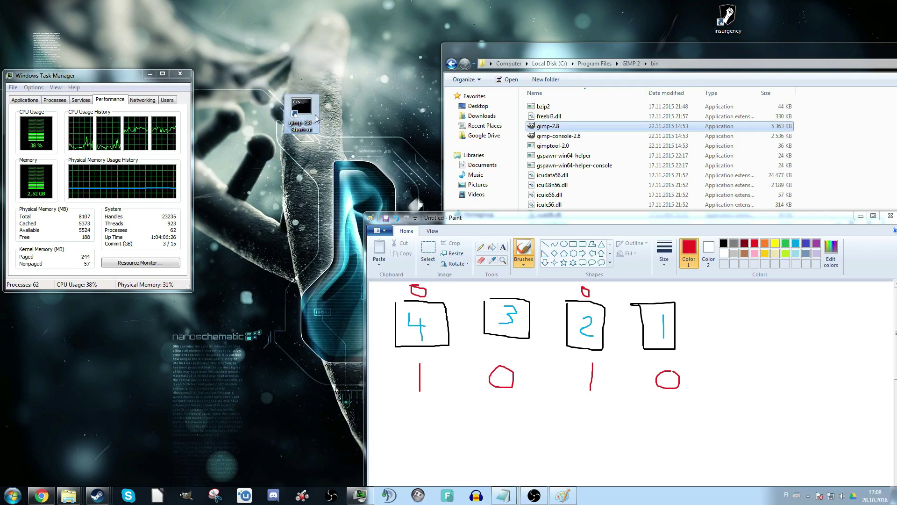
drag(270, 61, 352, 184)
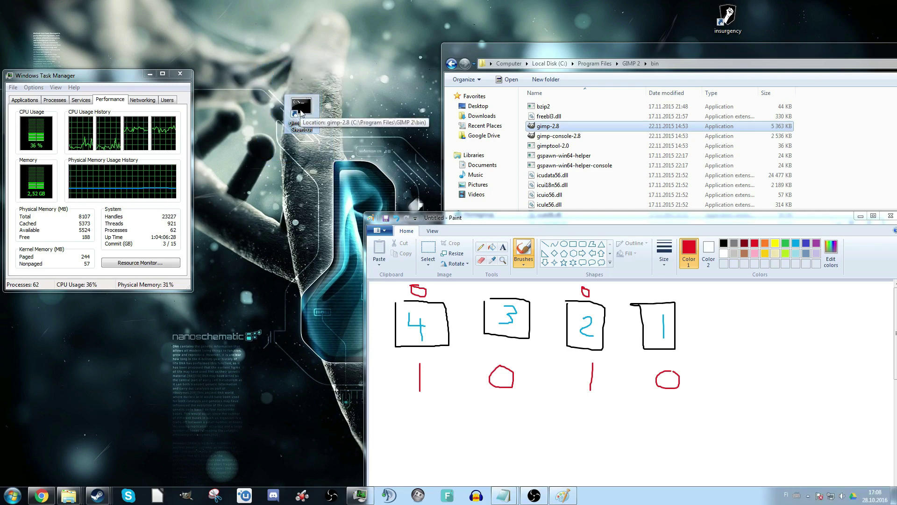
Open the properties of the gimp-2.8 desktop shortcut and start browsing for a different icon file.
right_click(300, 113)
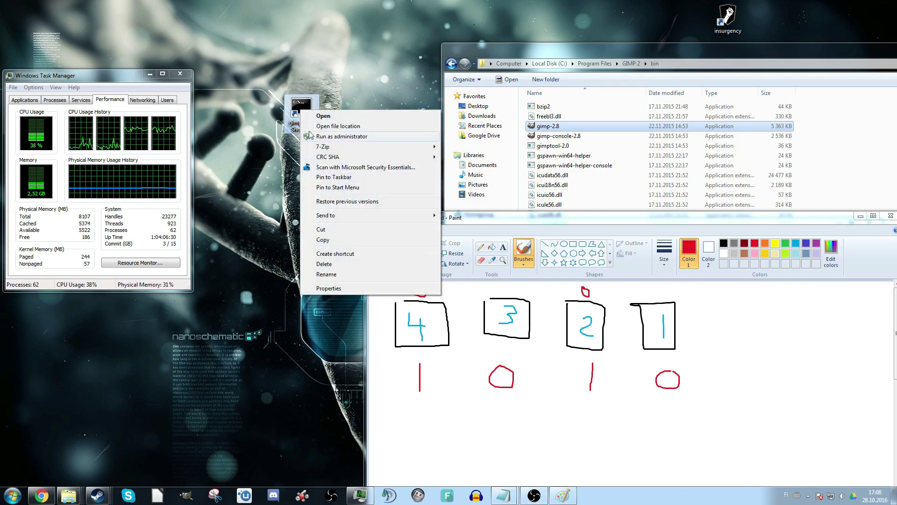
click(334, 289)
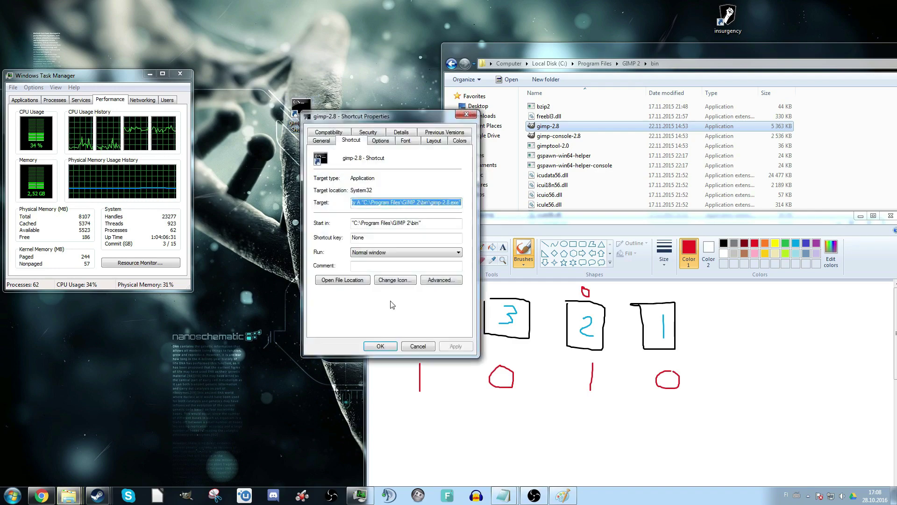
click(396, 281)
click(443, 187)
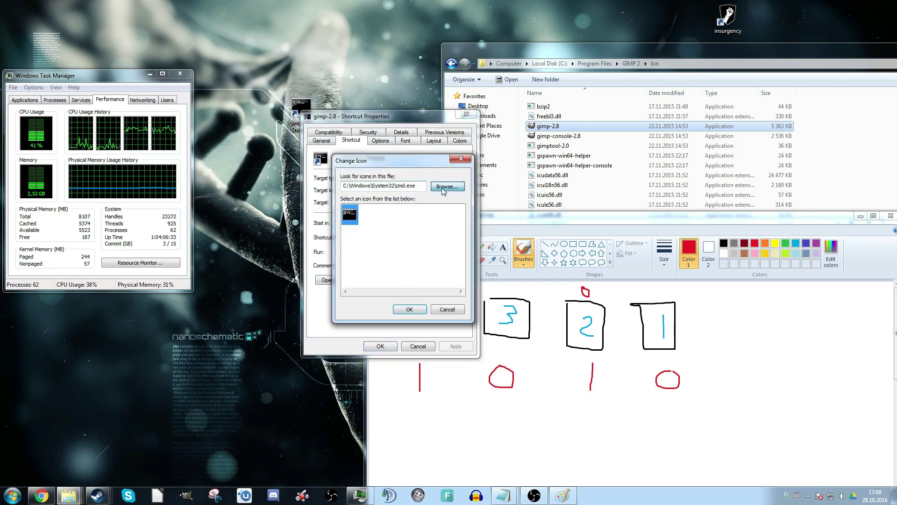
Choose gimp-2.8 in C:\Program Files\GIMP 2\bin as the icon source and apply its GIMP mascot icon to the shortcut.
click(380, 256)
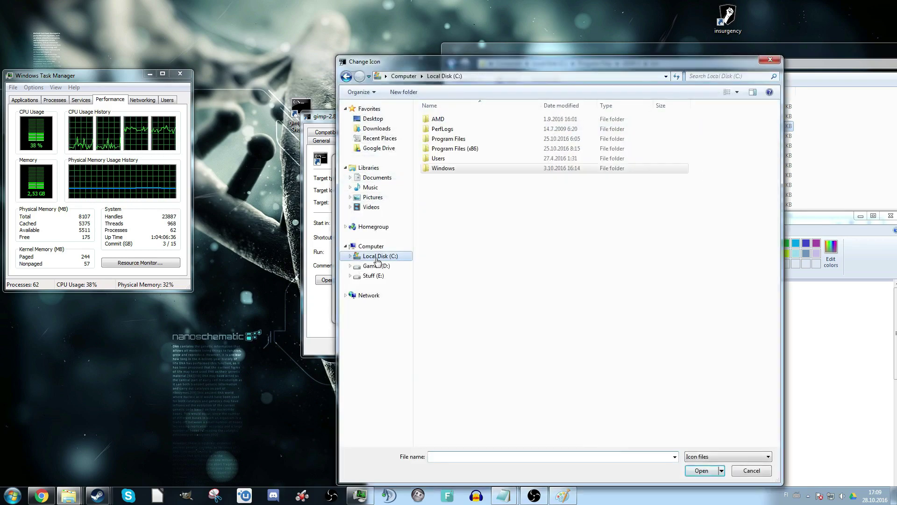
double_click(473, 139)
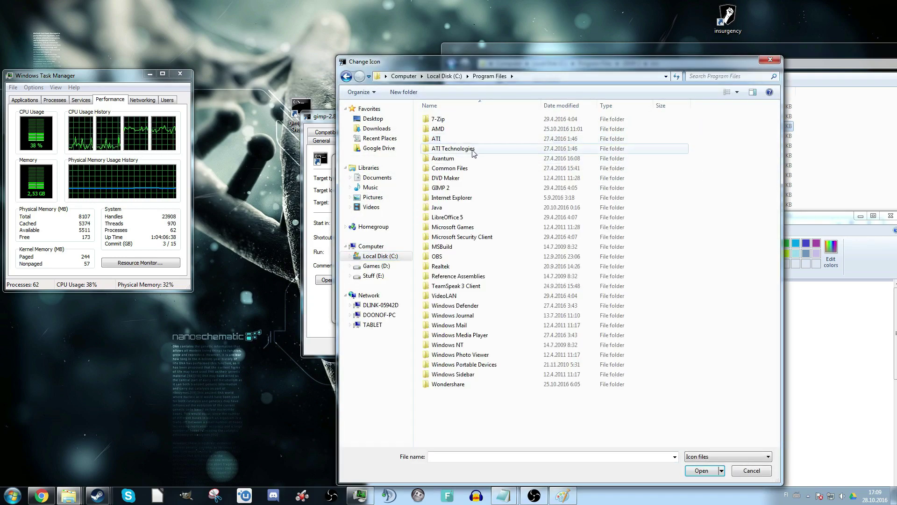
click(473, 160)
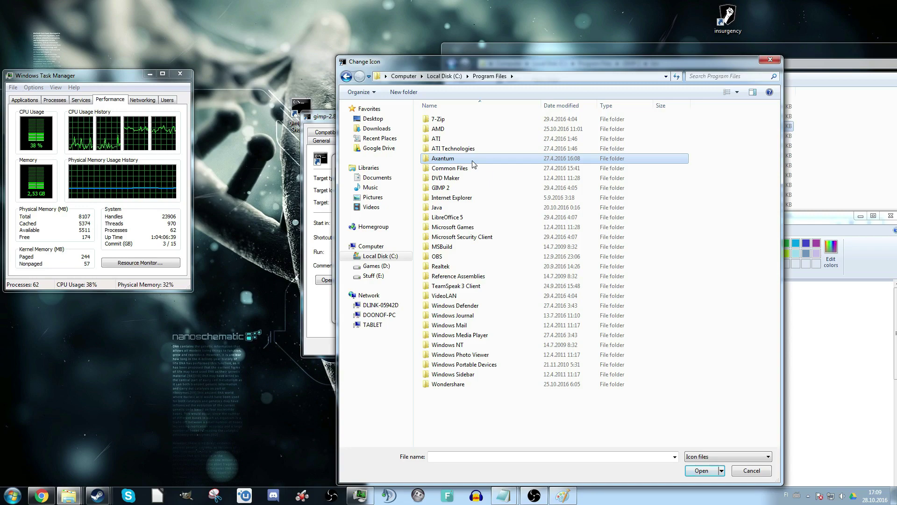
click(468, 188)
double_click(467, 189)
double_click(462, 120)
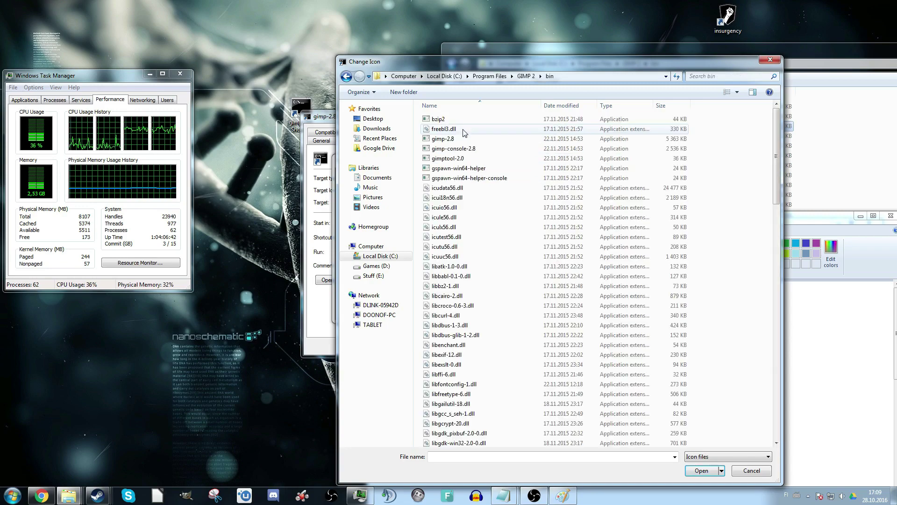
double_click(466, 140)
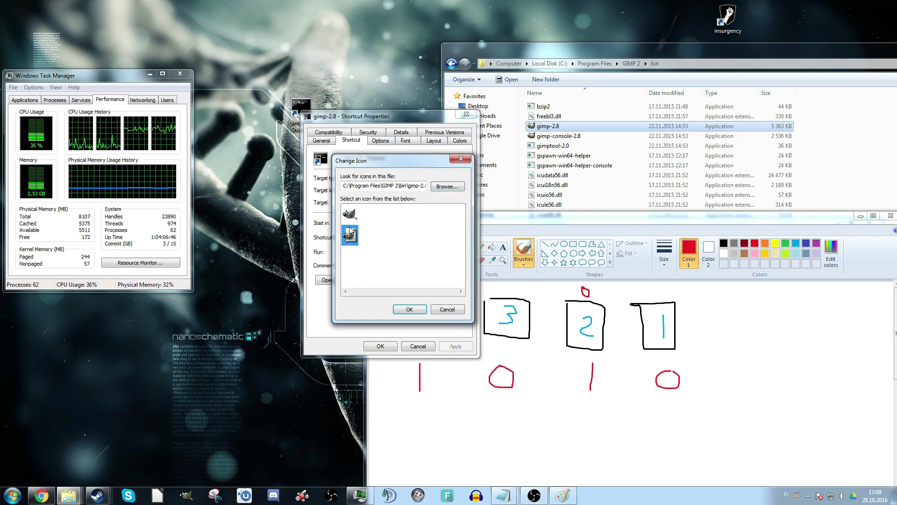
click(411, 310)
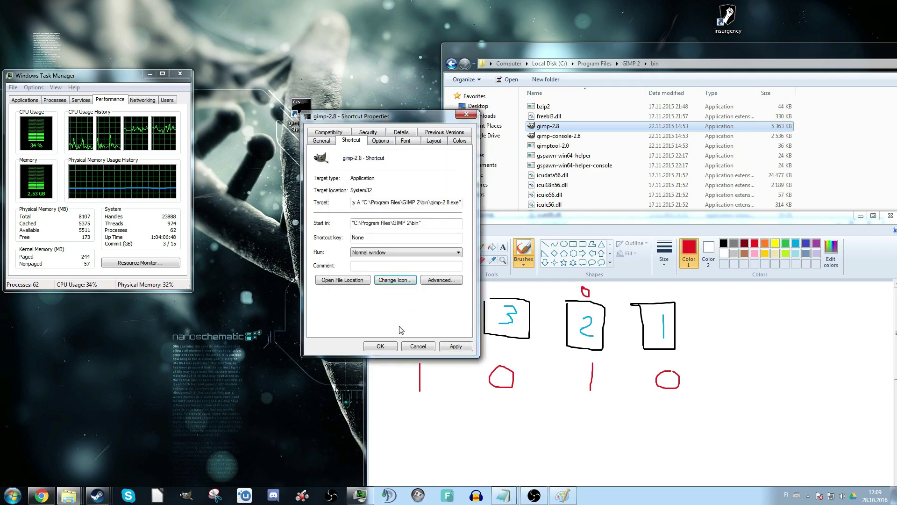
click(384, 348)
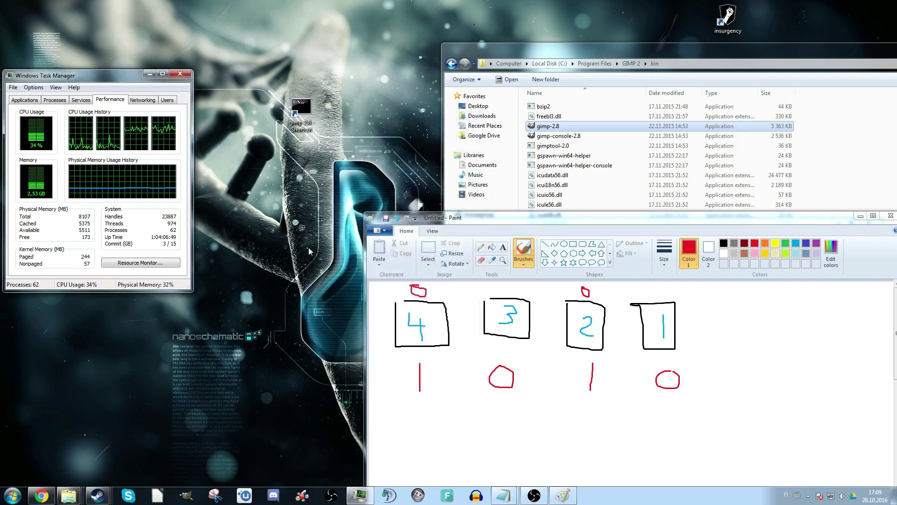
Rename the desktop shortcut to GIMP.
click(308, 131)
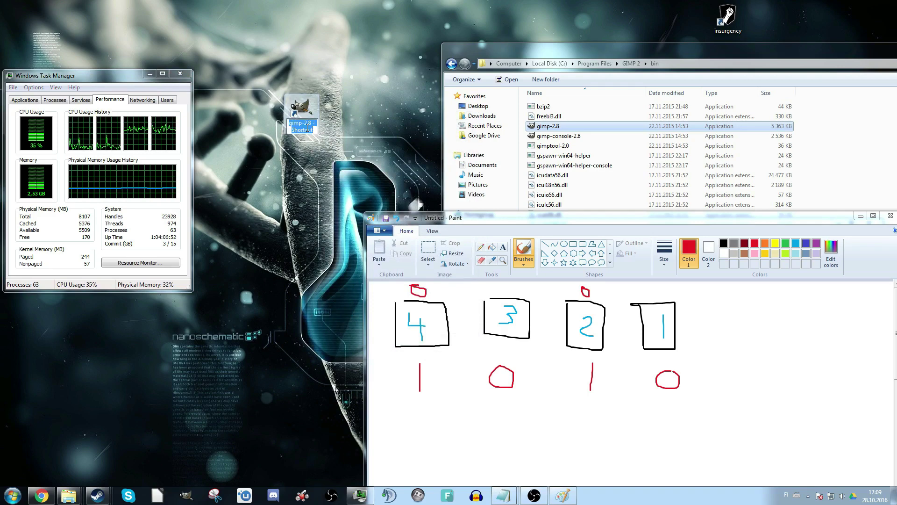
text(GIMP)
click(308, 142)
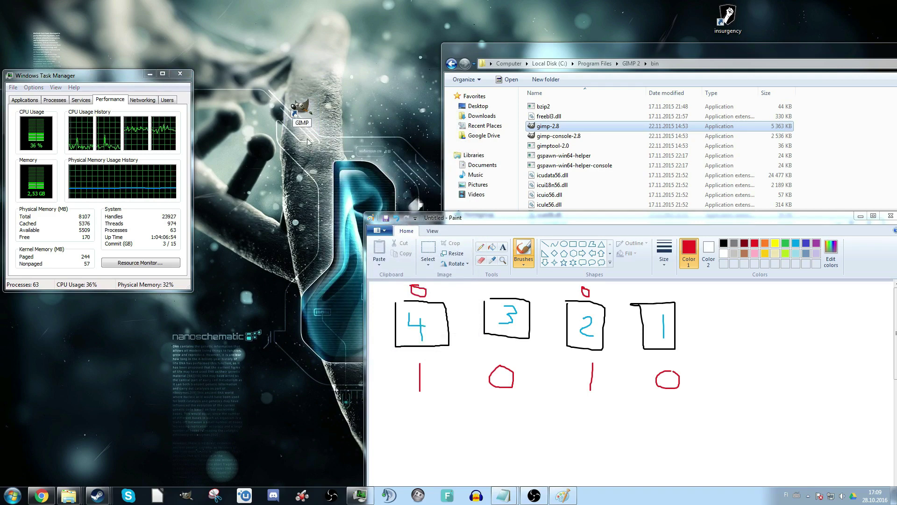
mouse_move(338, 160)
mouse_down()
mouse_move(262, 70)
mouse_move(324, 159)
mouse_up()
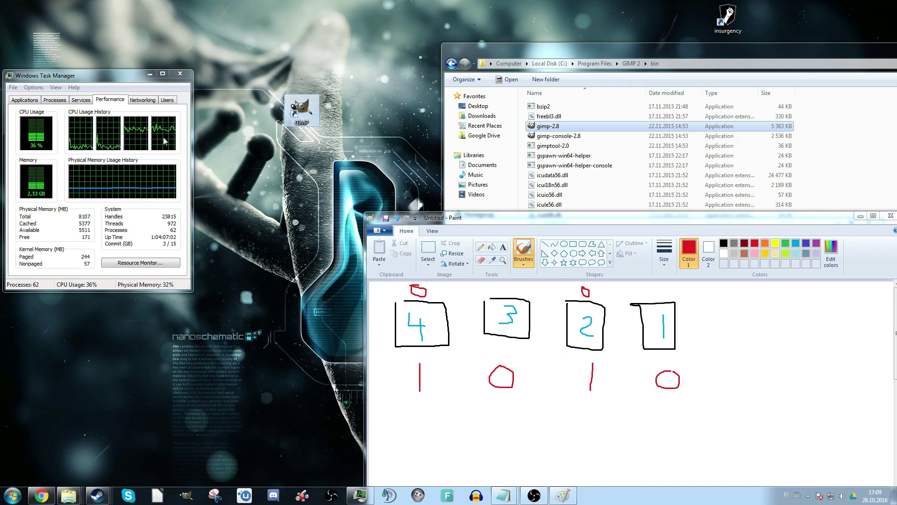
click(283, 155)
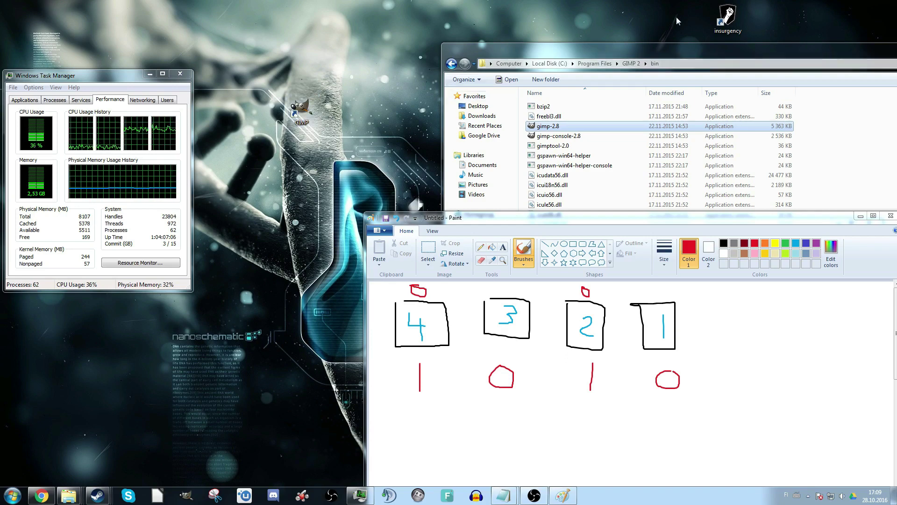
Move the insurgency desktop shortcut closer to the GIMP shortcut, placing it just above and to its right.
drag(727, 19, 373, 107)
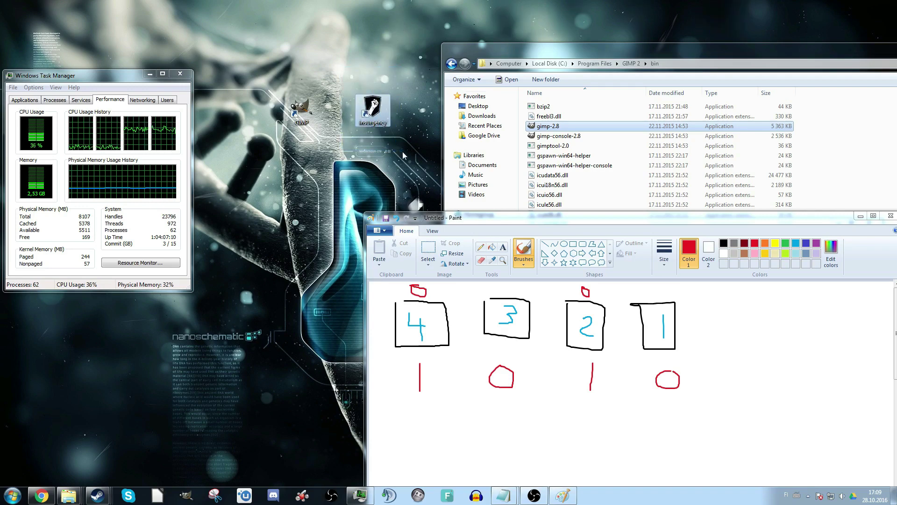
drag(373, 108, 374, 18)
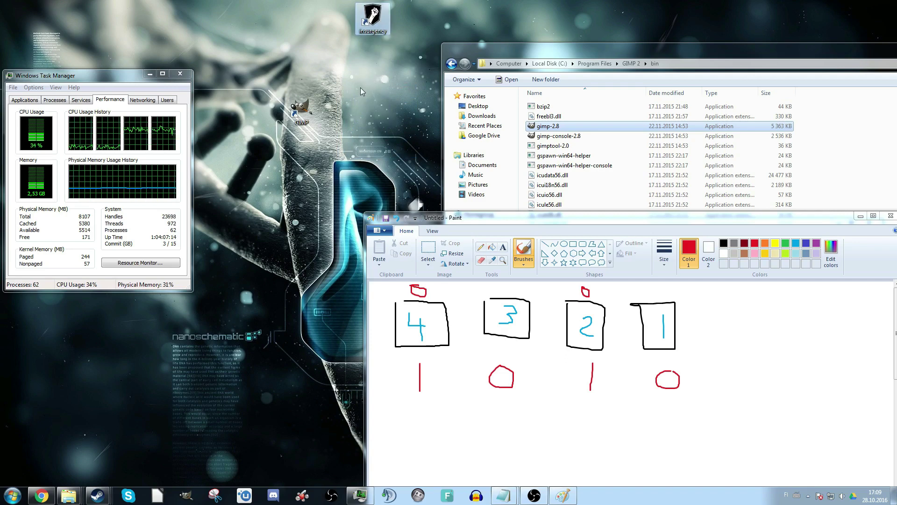